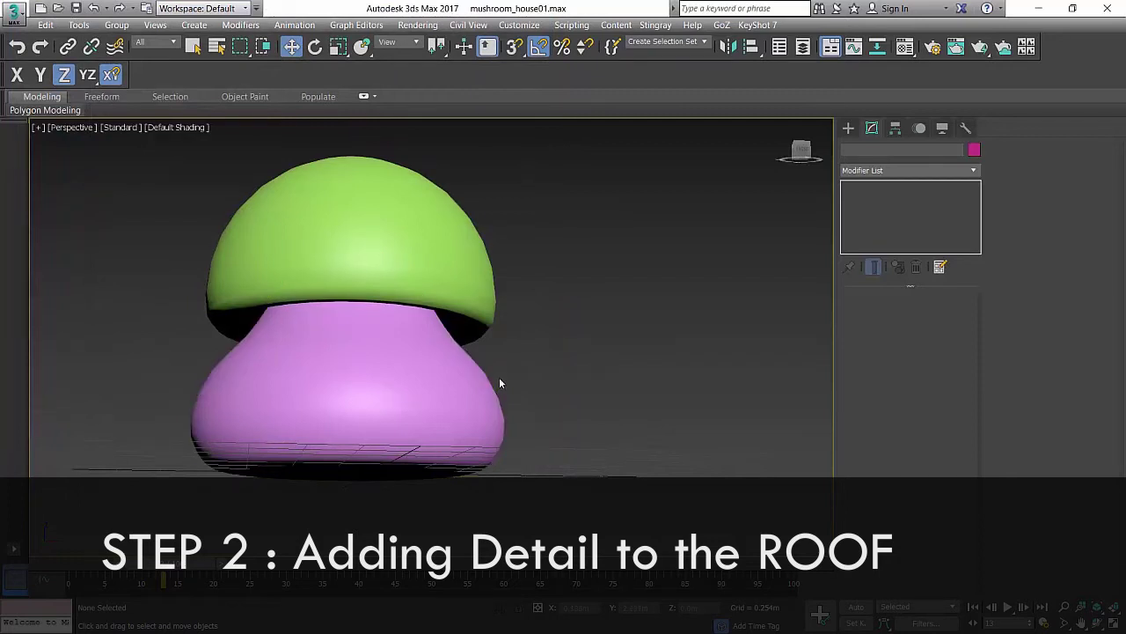
# - Isolate the green roof dome, view it from below and show its edged faces
pyautogui.click(449, 287)
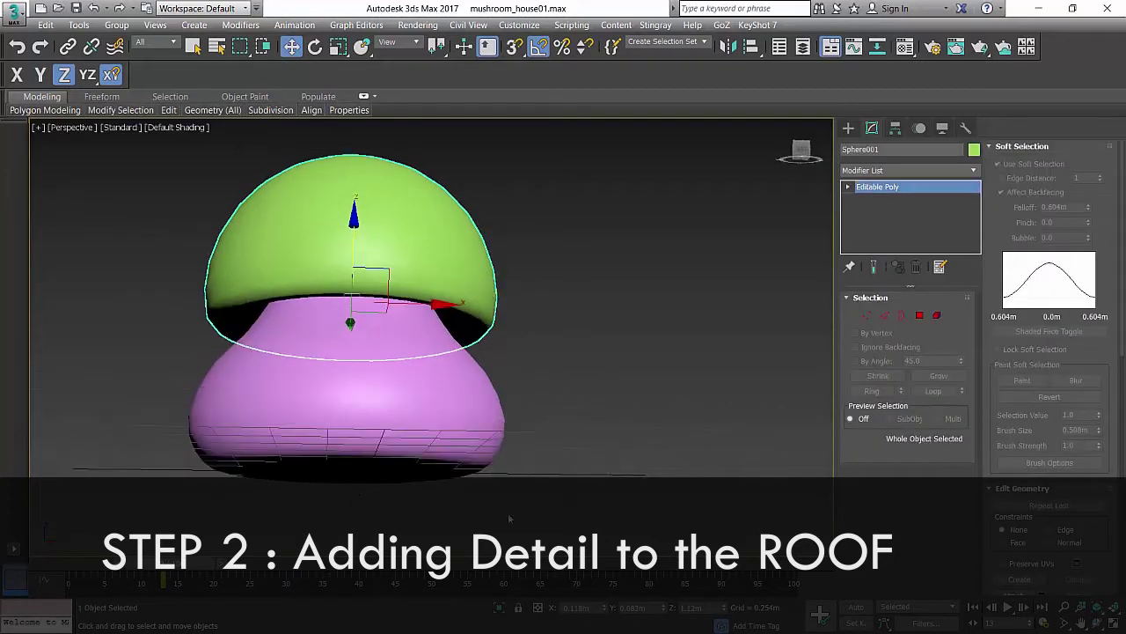
pyautogui.click(501, 610)
pyautogui.keyDown('alt'); pyautogui.moveTo(483, 395); pyautogui.dragTo(485, 291, button='middle'); pyautogui.keyUp('alt')
pyautogui.press('F4')
# - Select the vertex at the center of the dome's underside and turn off soft selection
pyautogui.press('4')
pyautogui.press('1')
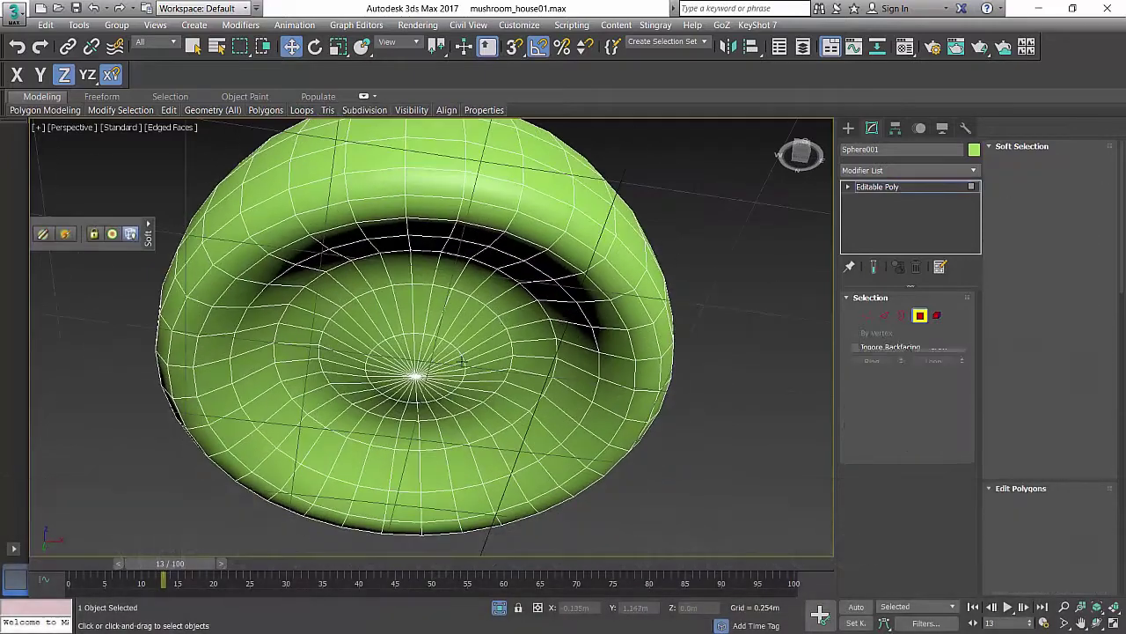
pyautogui.click(412, 378)
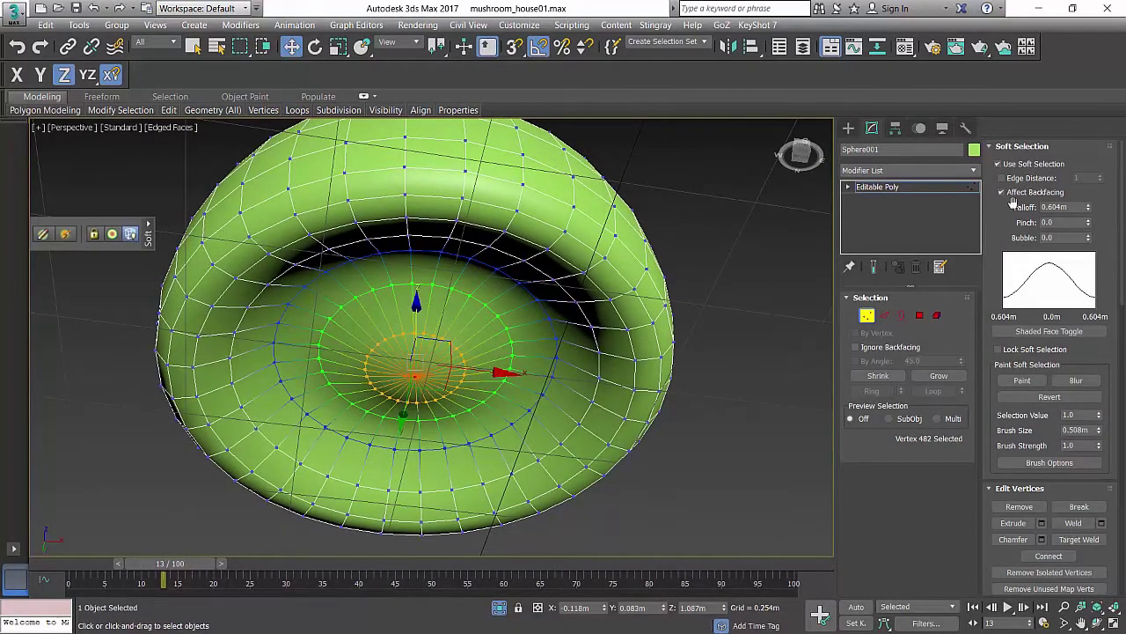
pyautogui.click(999, 163)
pyautogui.keyDown('alt'); pyautogui.moveTo(628, 307); pyautogui.dragTo(437, 367, button='middle'); pyautogui.keyUp('alt')
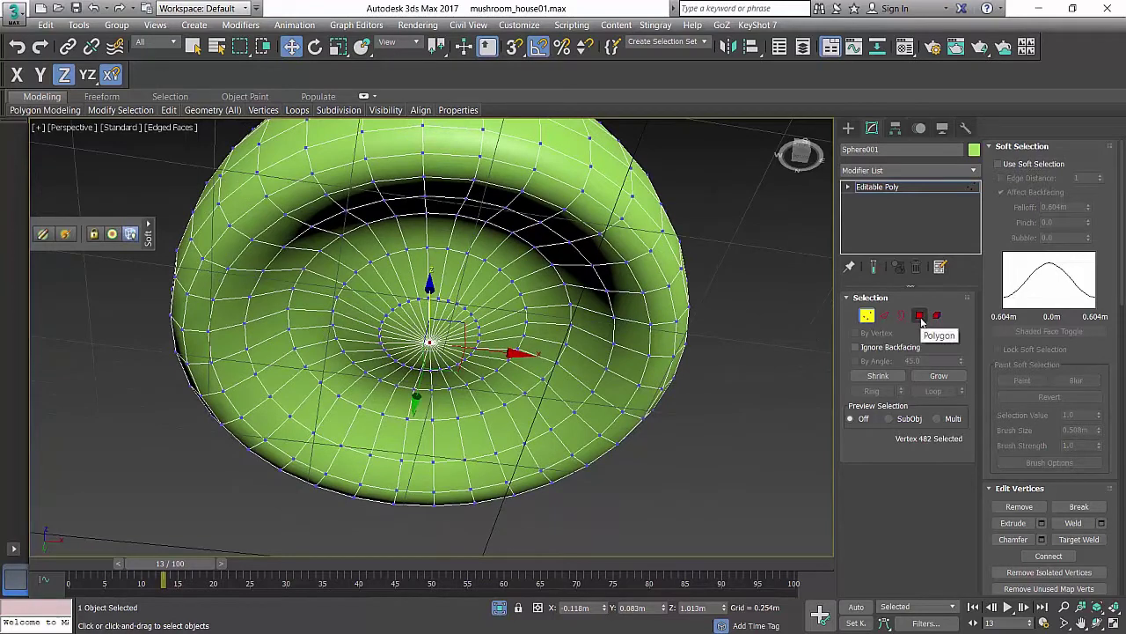
# - Convert the vertex selection to polygons and grow it four times to cover the dome's underside up to the rim
pyautogui.keyDown('ctrl'); pyautogui.click(919, 316); pyautogui.keyUp('ctrl')
pyautogui.click(942, 375)
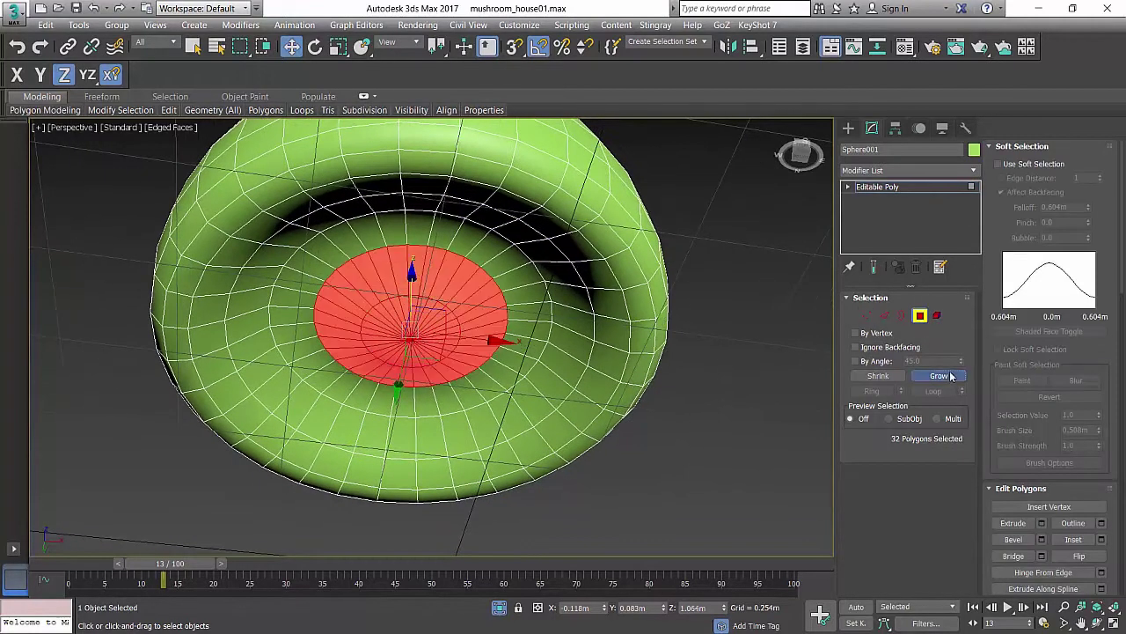
pyautogui.click(951, 376)
pyautogui.click(950, 376)
pyautogui.click(950, 376)
pyautogui.moveTo(607, 338); pyautogui.dragTo(575, 335, button='middle')
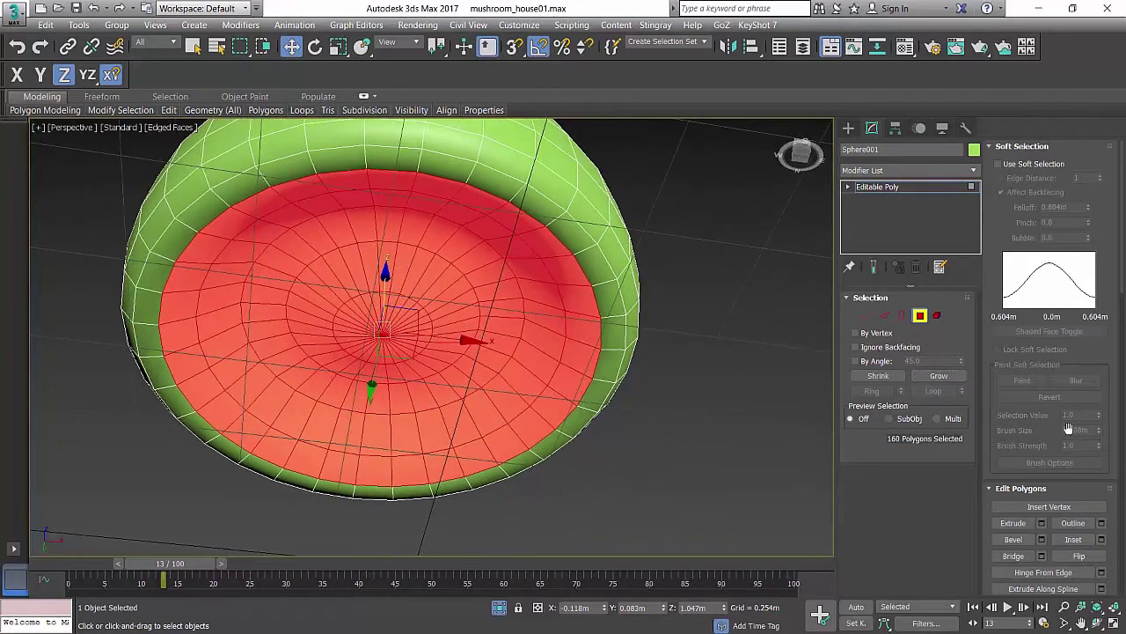
# - Detach the selected underside polygons as a separate object named "roof"
pyautogui.scroll(-3, 1112, 473)
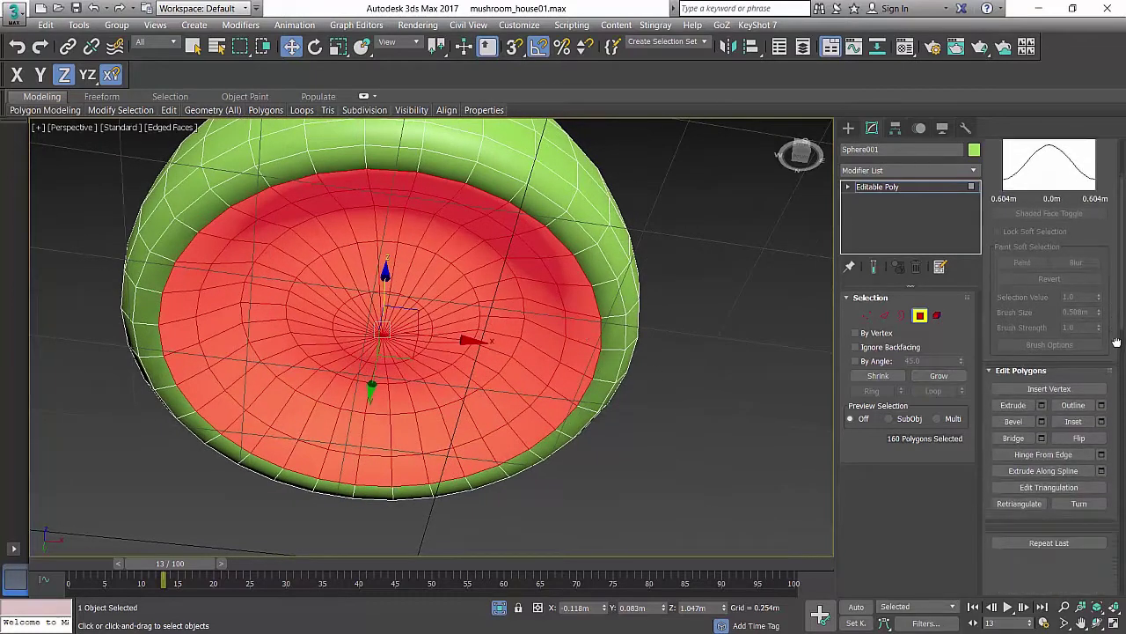
pyautogui.scroll(-3, 1112, 525)
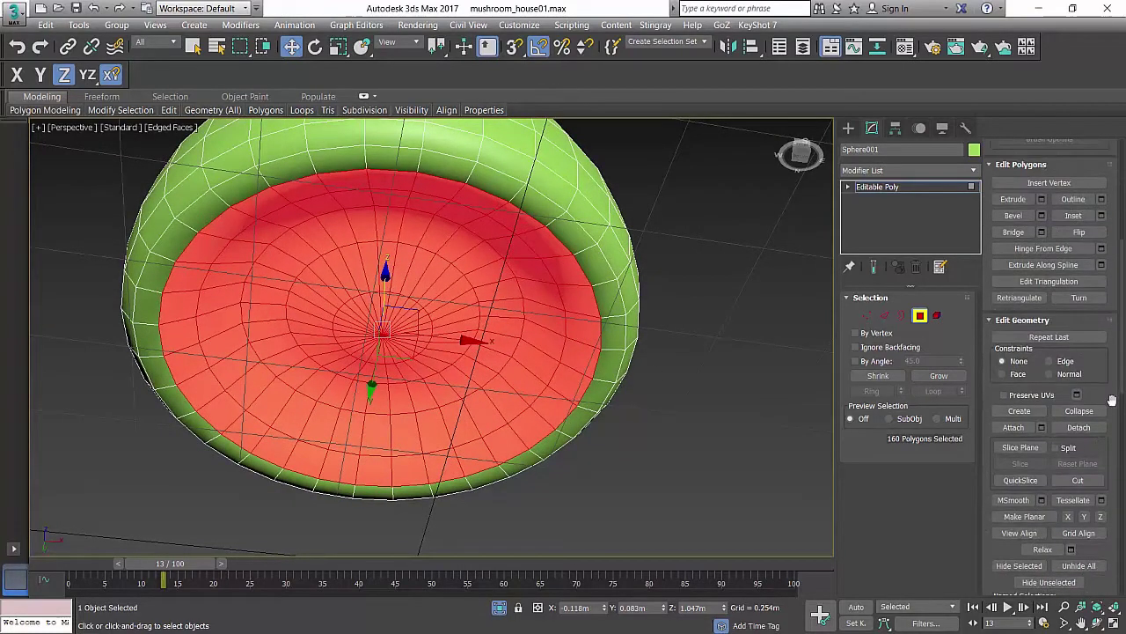
pyautogui.click(1078, 427)
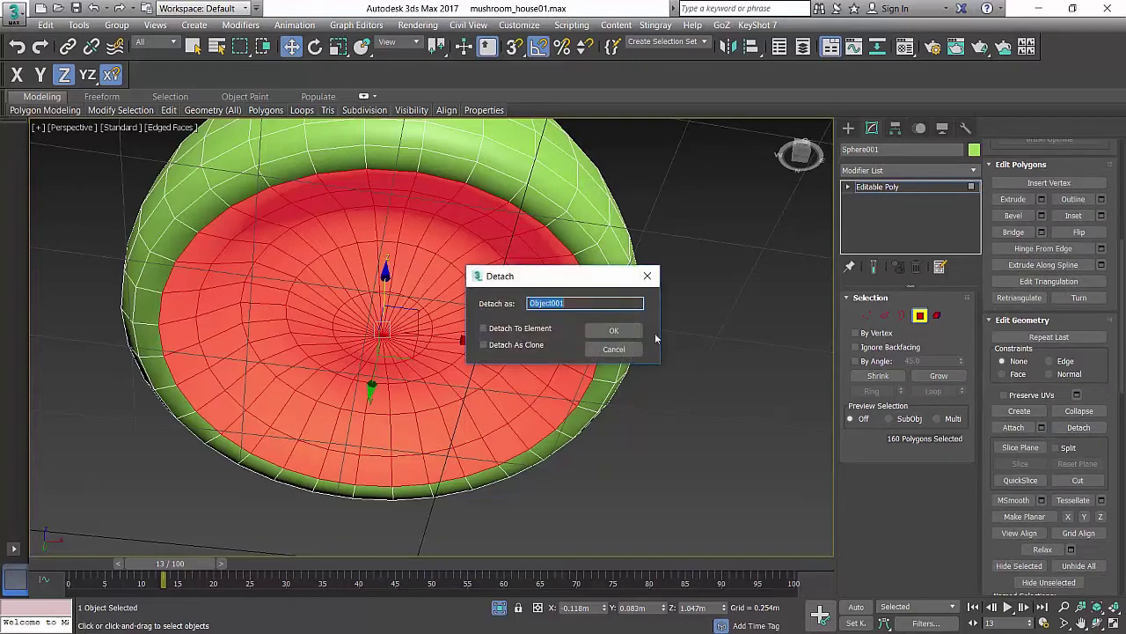
pyautogui.write('roo')
pyautogui.click(607, 330)
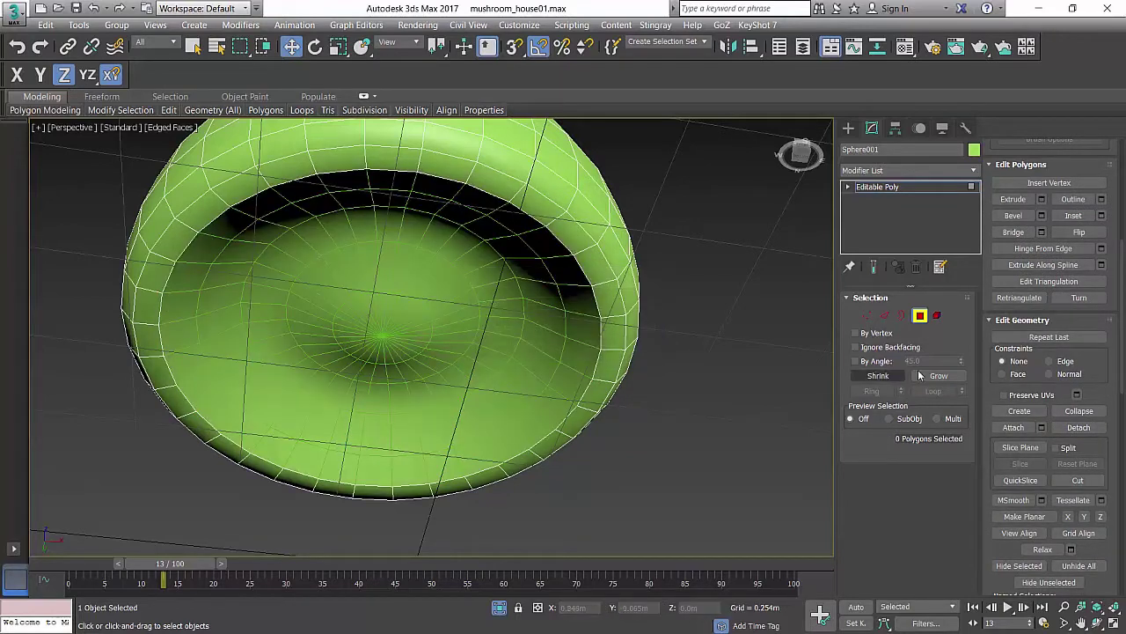
# - Select the detached underside and move it up about 0.094 m along Z into the dome
pyautogui.click(920, 315)
pyautogui.click(691, 368)
pyautogui.click(416, 333)
pyautogui.keyDown('alt'); pyautogui.moveTo(416, 333); pyautogui.dragTo(422, 390, button='middle'); pyautogui.keyUp('alt')
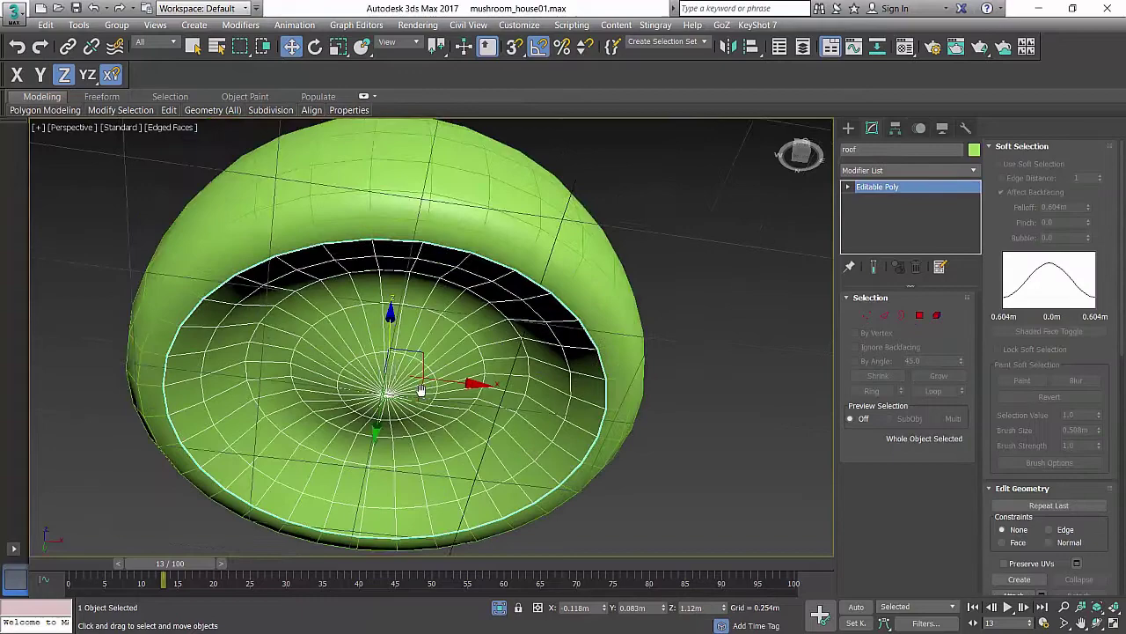
pyautogui.moveTo(386, 319); pyautogui.dragTo(387, 301)
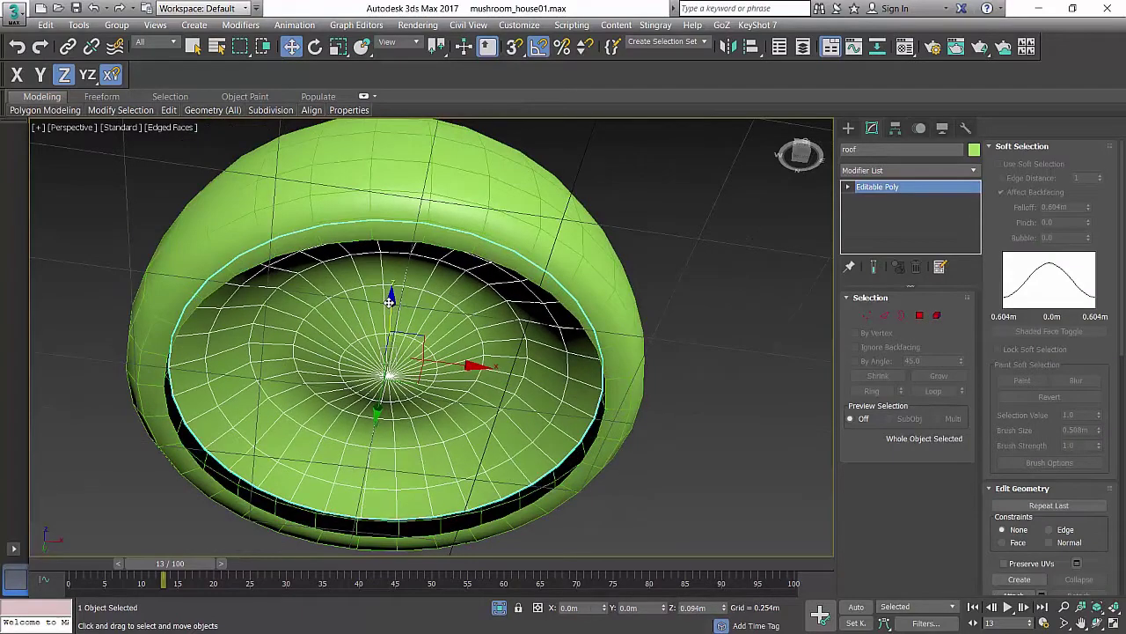
# - Extend the outer dome's open lower border upward to create a ring of faces inside the rim
pyautogui.click(144, 350)
pyautogui.moveTo(207, 363); pyautogui.dragTo(171, 382, button='middle')
pyautogui.press('3')
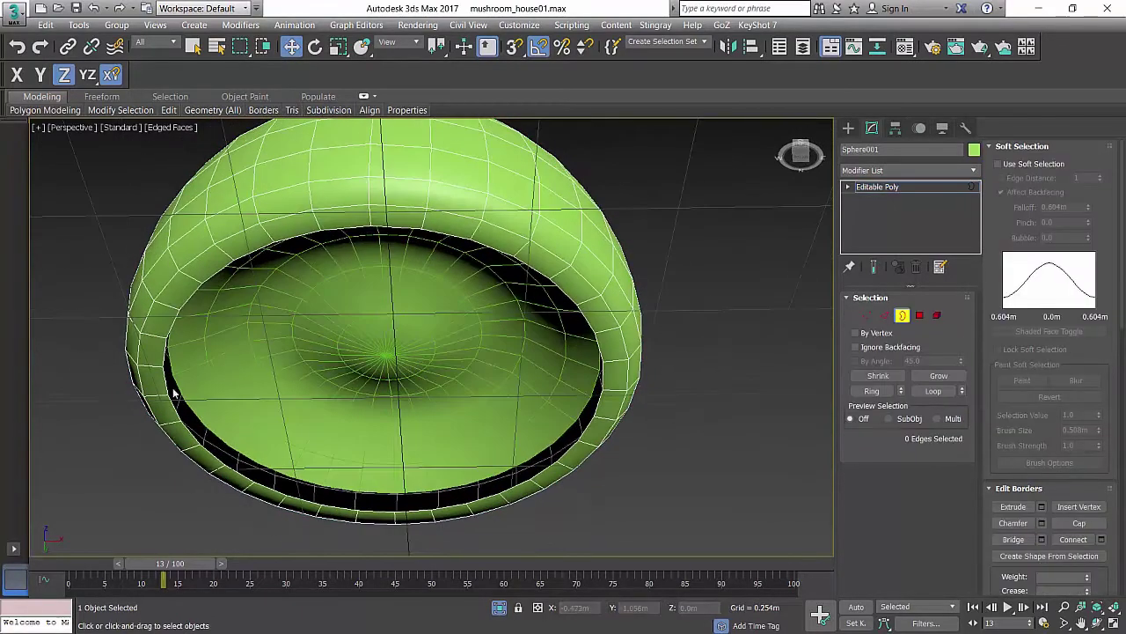
pyautogui.click(166, 385)
pyautogui.keyDown('alt'); pyautogui.moveTo(358, 387); pyautogui.dragTo(665, 375, button='middle'); pyautogui.keyUp('alt')
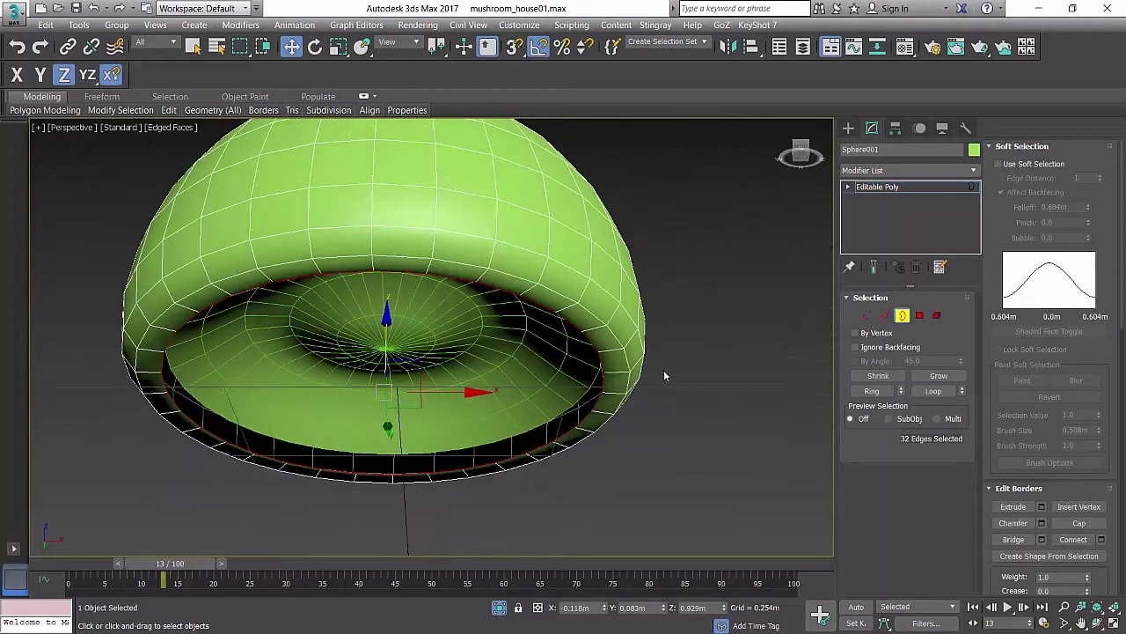
pyautogui.moveTo(397, 369); pyautogui.dragTo(432, 365, button='middle')
pyautogui.moveTo(523, 369); pyautogui.dragTo(513, 393, button='middle')
pyautogui.keyDown('shift'); pyautogui.moveTo(412, 346); pyautogui.dragTo(415, 322); pyautogui.keyUp('shift')
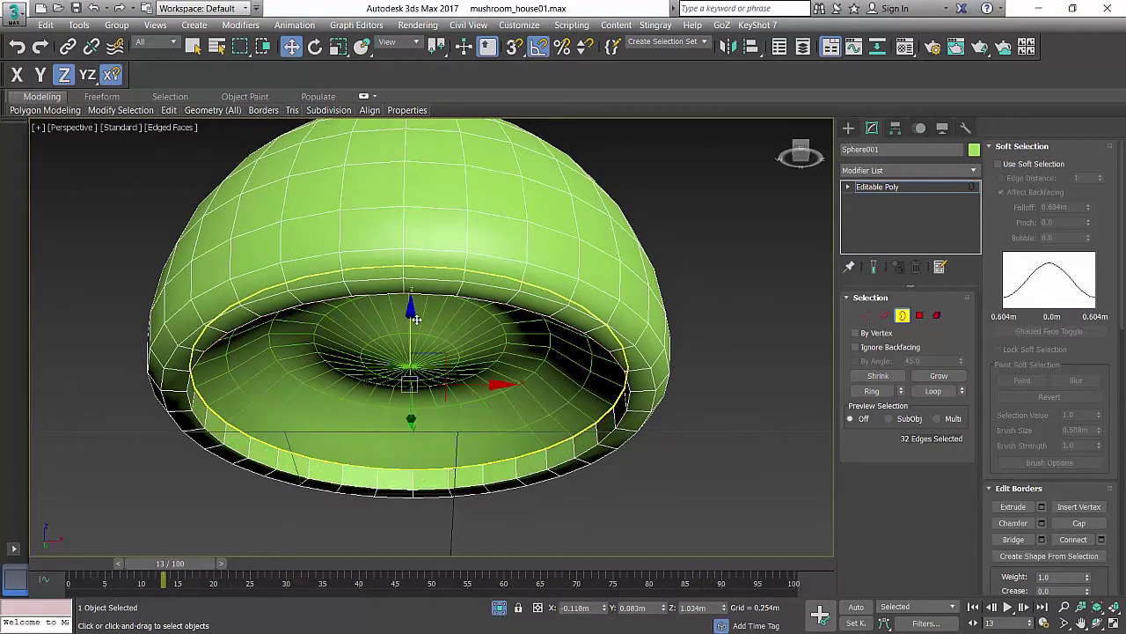
# - Scale the new inner border slightly inward so the inside wall of the rim tapers
pyautogui.press('r')
pyautogui.keyDown('shift'); pyautogui.moveTo(413, 376); pyautogui.dragTo(415, 391); pyautogui.keyUp('shift')
pyautogui.keyDown('alt'); pyautogui.moveTo(484, 364); pyautogui.dragTo(357, 401, button='middle'); pyautogui.keyUp('alt')
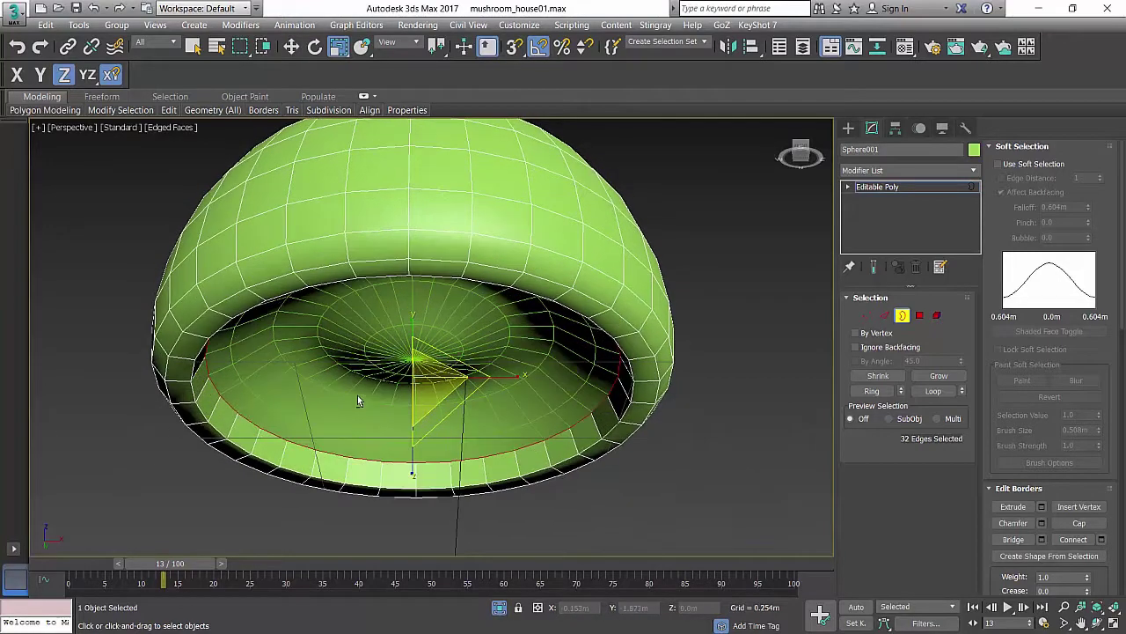
# - Chamfer the edge loop along the dome's lower rim by about 0.034 m with 1 segment
pyautogui.press('2')
pyautogui.doubleClick(199, 408)
pyautogui.keyDown('alt'); pyautogui.moveTo(583, 409); pyautogui.dragTo(590, 392, button='middle'); pyautogui.keyUp('alt')
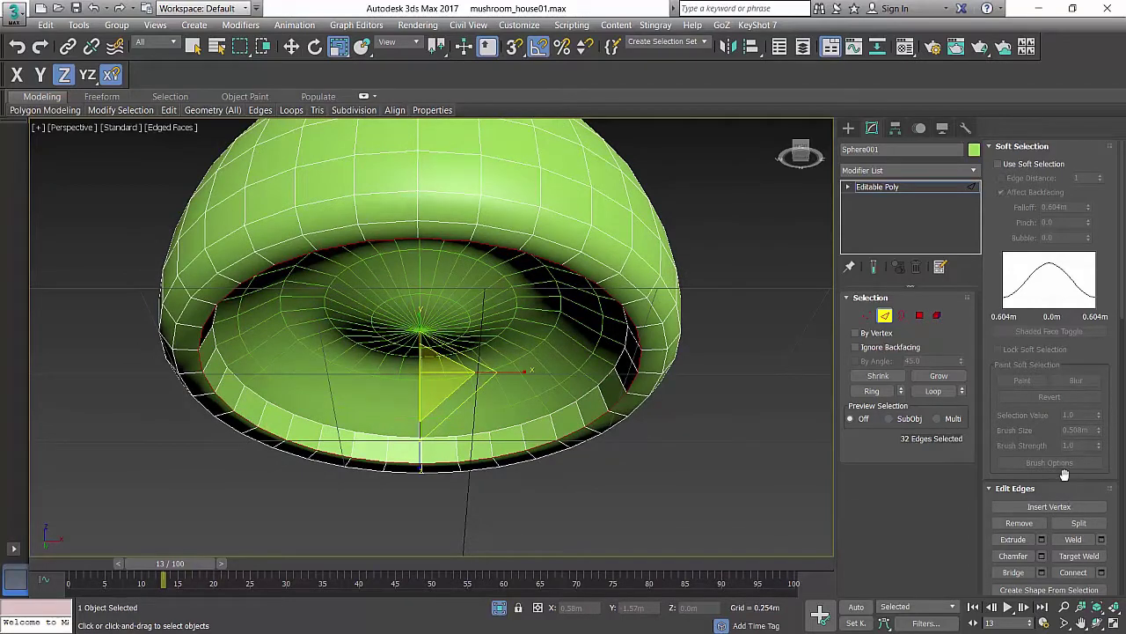
pyautogui.moveTo(1063, 475); pyautogui.dragTo(1077, 338)
pyautogui.click(1042, 418)
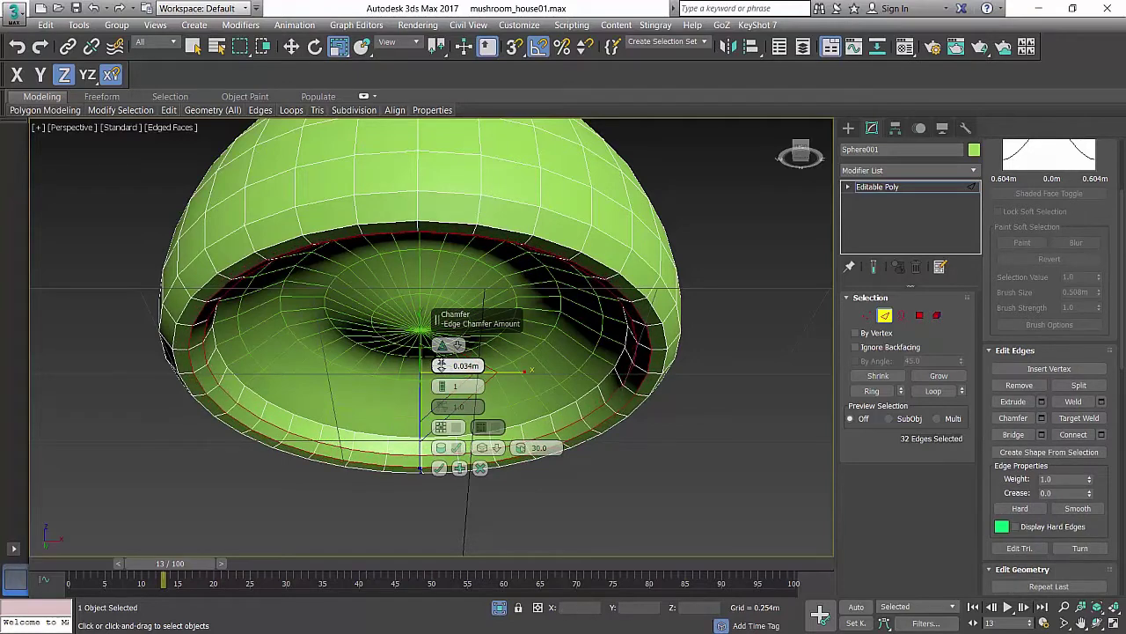
pyautogui.click(439, 467)
pyautogui.moveTo(471, 431); pyautogui.dragTo(467, 406, button='middle')
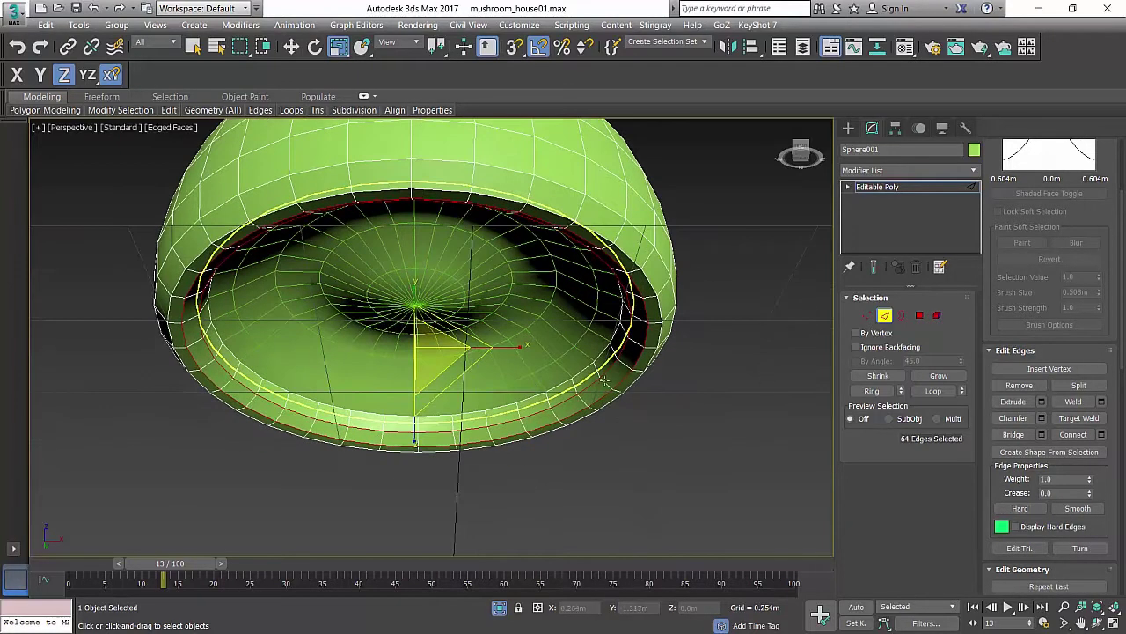
pyautogui.moveTo(631, 388); pyautogui.dragTo(604, 401, button='middle')
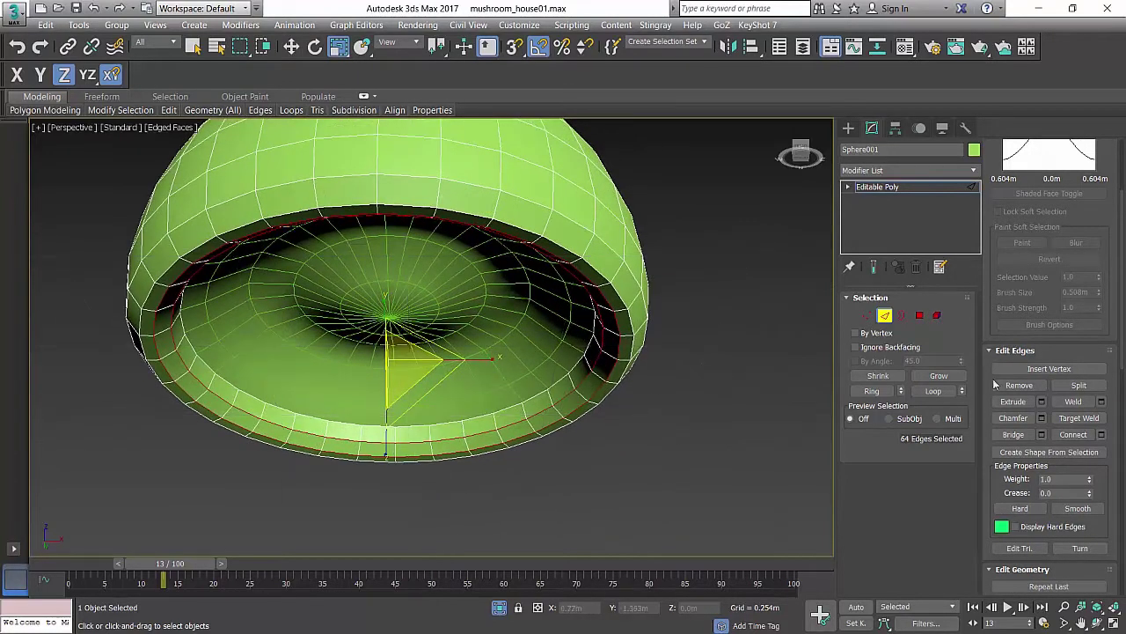
# - Finish editing the dome's edges and apply a TurboSmooth modifier to the detached underside with 1 iteration
pyautogui.click(885, 316)
pyautogui.moveTo(829, 338); pyautogui.dragTo(838, 338, button='middle')
pyautogui.click(523, 338)
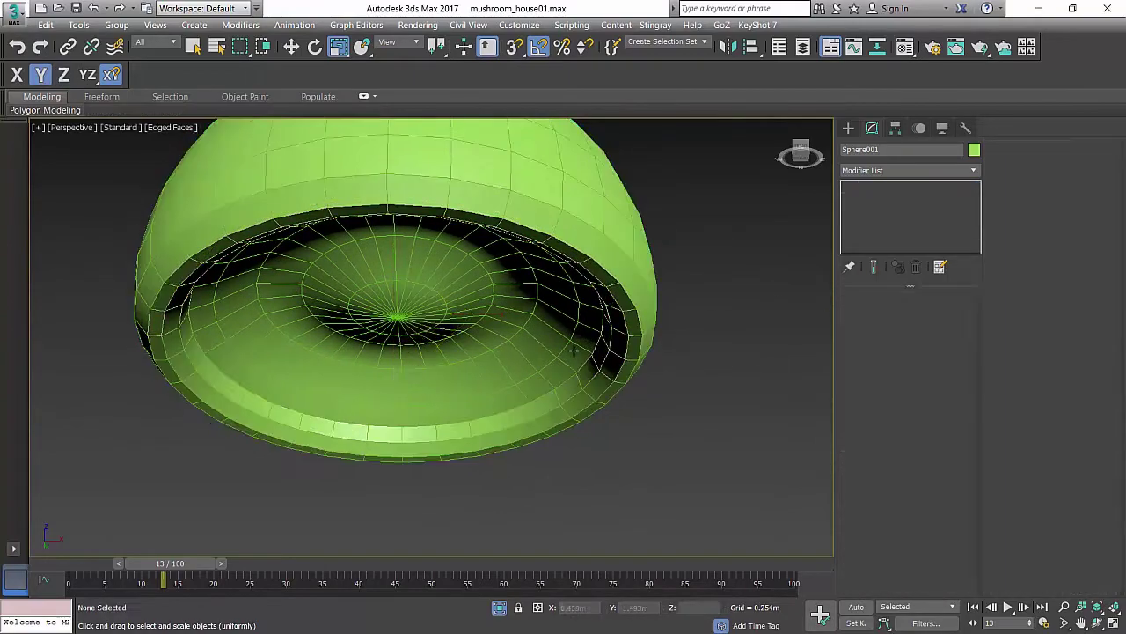
pyautogui.keyDown('alt'); pyautogui.moveTo(523, 338); pyautogui.dragTo(545, 322, button='middle'); pyautogui.keyUp('alt')
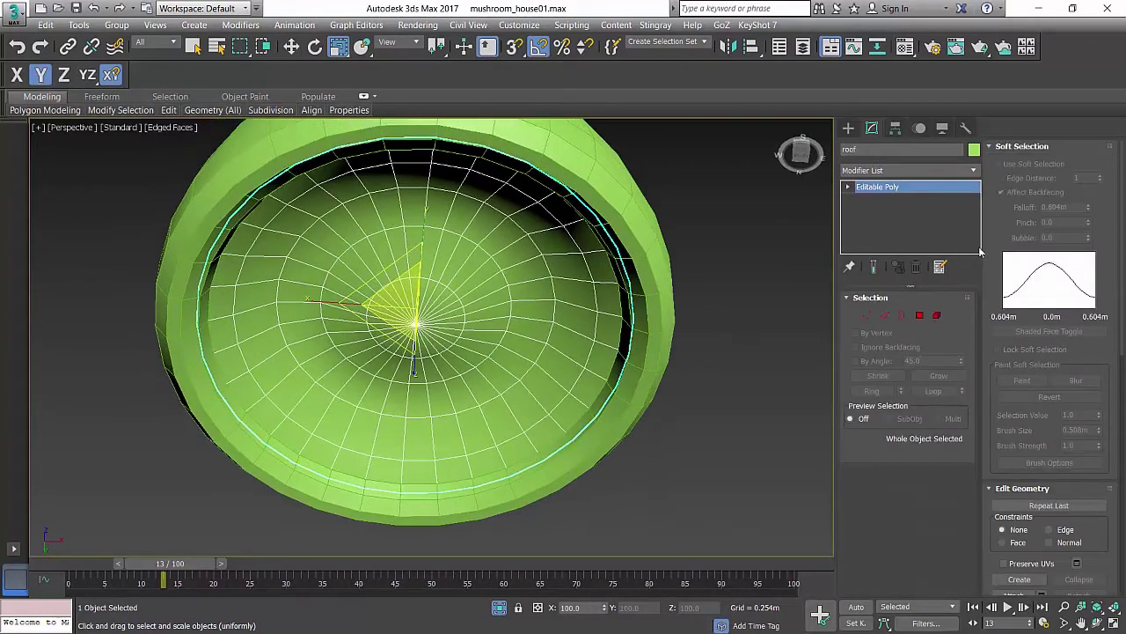
pyautogui.click(897, 170)
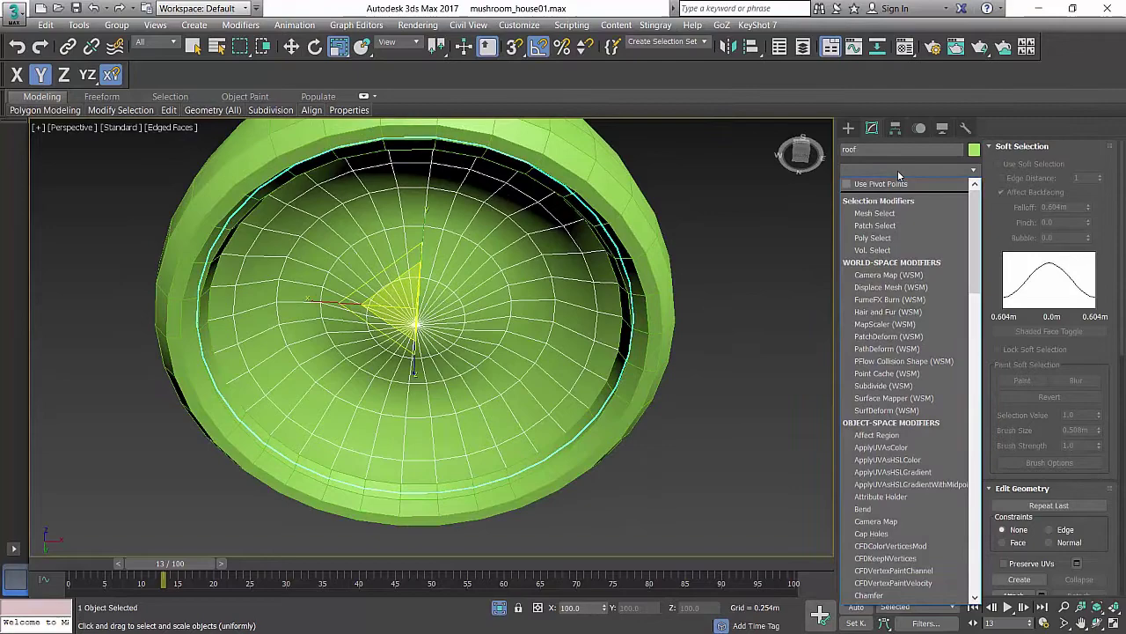
pyautogui.press('t')
pyautogui.press('u')
pyautogui.press('Return')
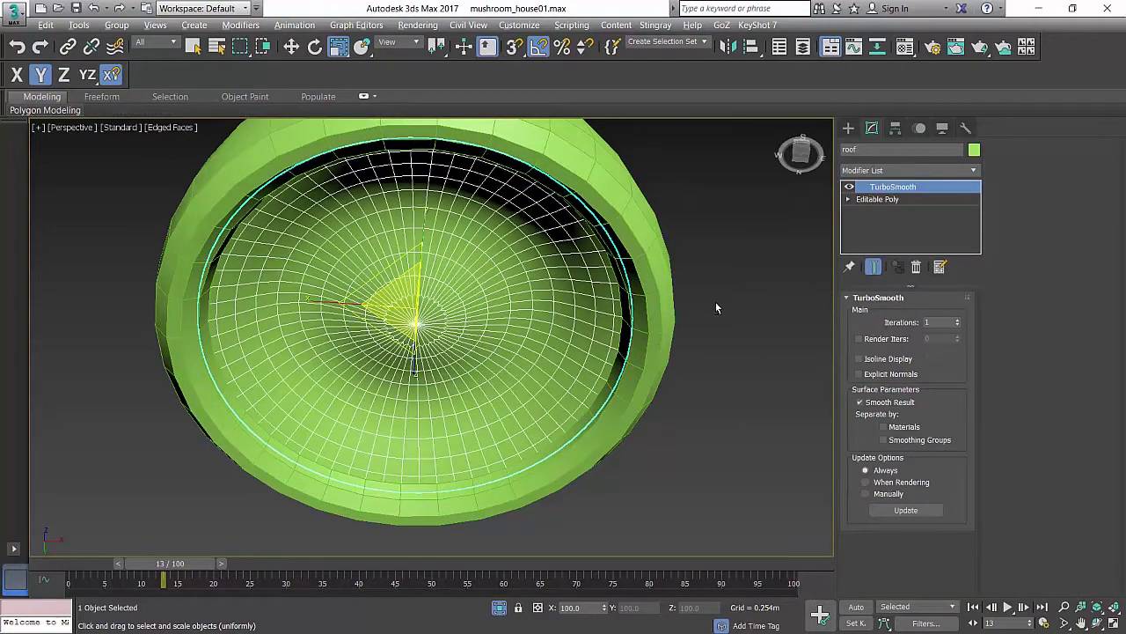
# - Collapse the underside's whole modifier stack and convert the object back to an Editable Poly
pyautogui.rightClick(935, 186)
pyautogui.click(993, 314)
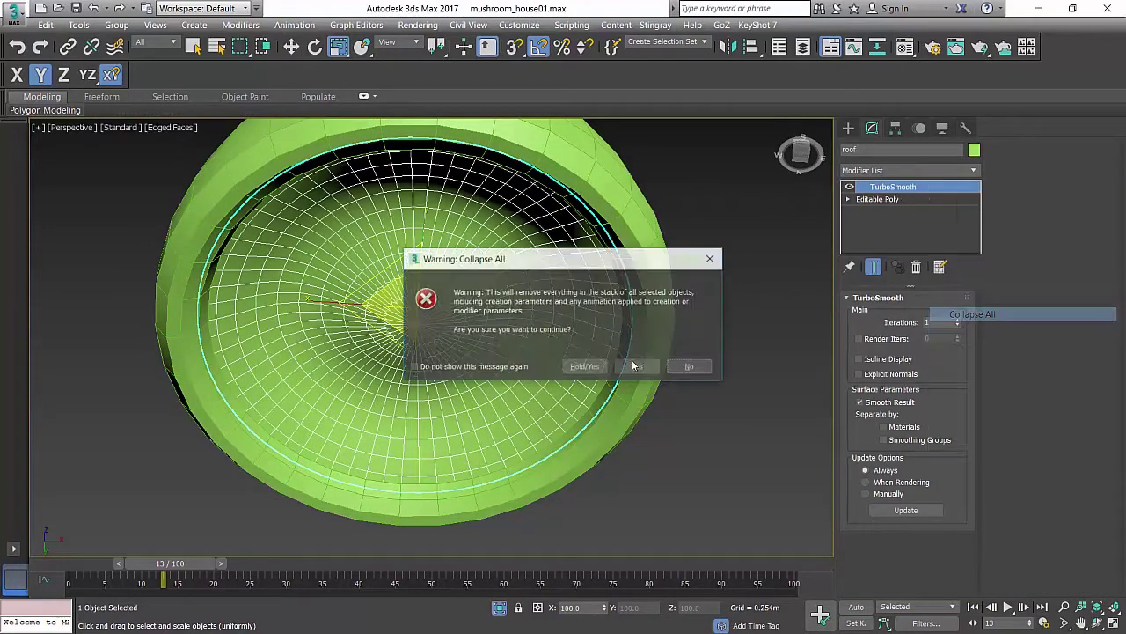
pyautogui.click(640, 367)
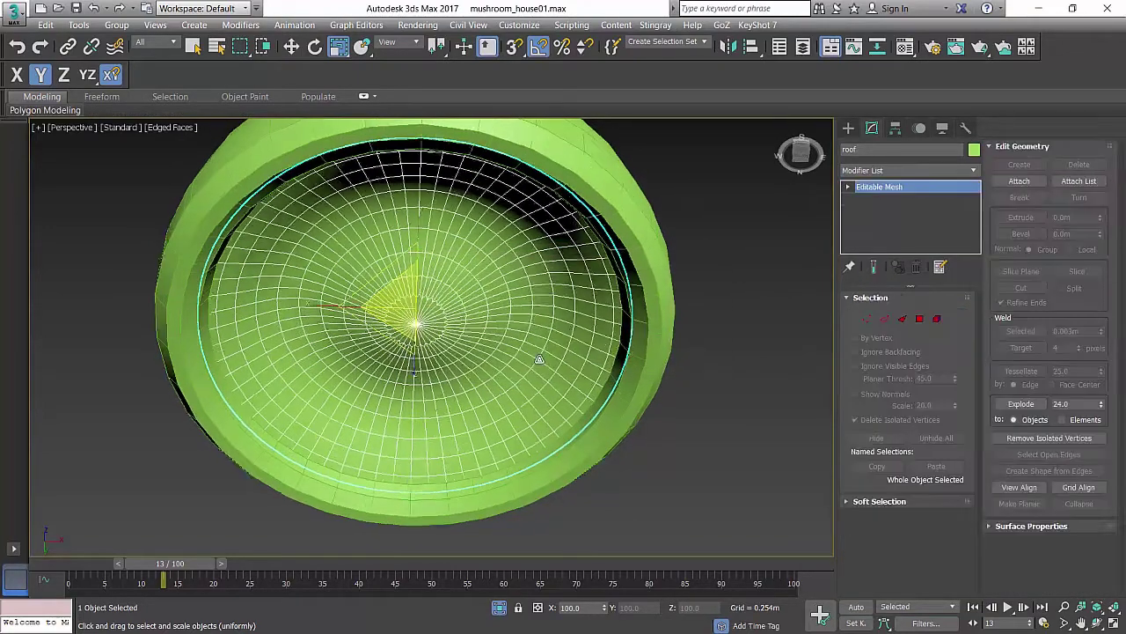
pyautogui.rightClick(896, 187)
pyautogui.click(938, 261)
# - Examine the smoothed underside's polygon layout around its center at polygon level
pyautogui.scroll(3, 463, 286)
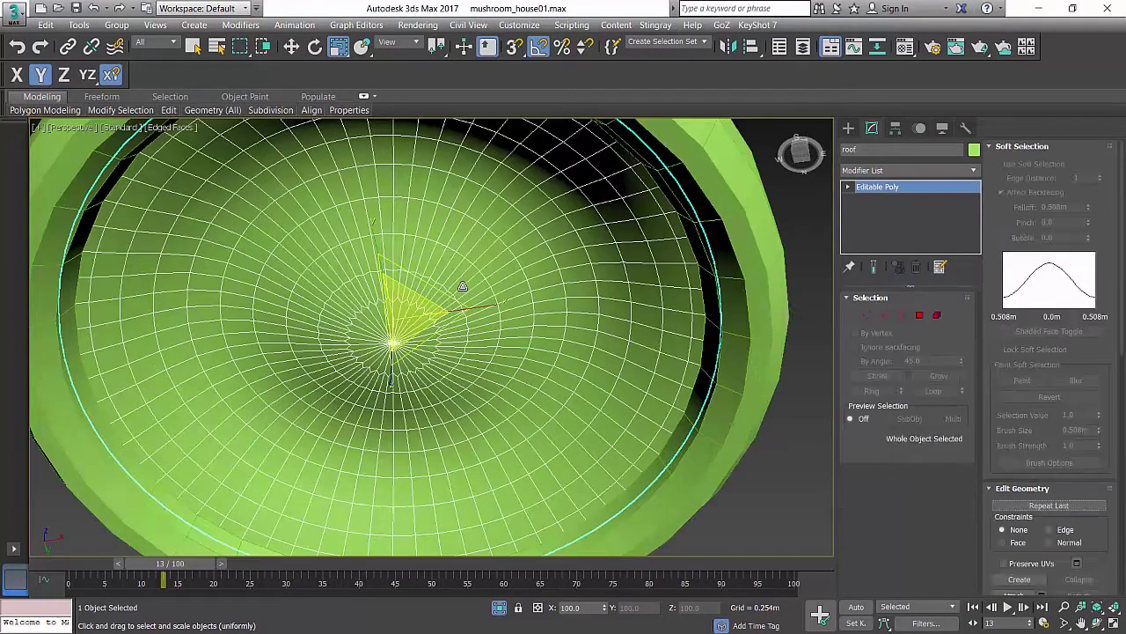
pyautogui.moveTo(457, 267); pyautogui.dragTo(447, 317, button='middle')
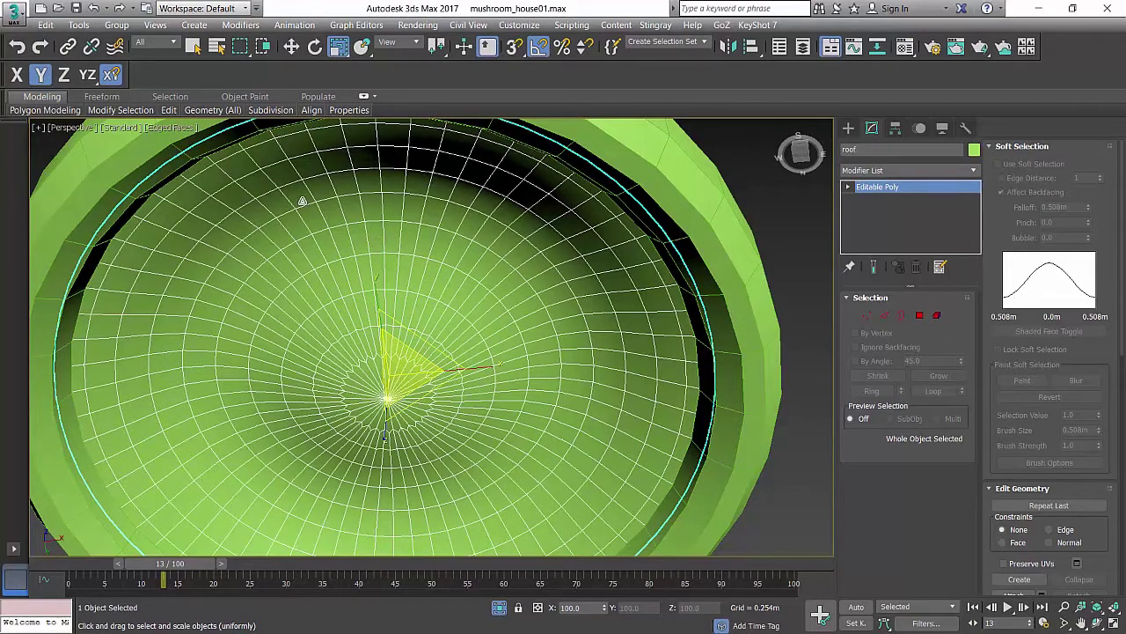
pyautogui.moveTo(368, 267); pyautogui.dragTo(378, 244, button='middle')
pyautogui.keyDown('alt'); pyautogui.moveTo(464, 197); pyautogui.dragTo(395, 267, button='middle'); pyautogui.keyUp('alt')
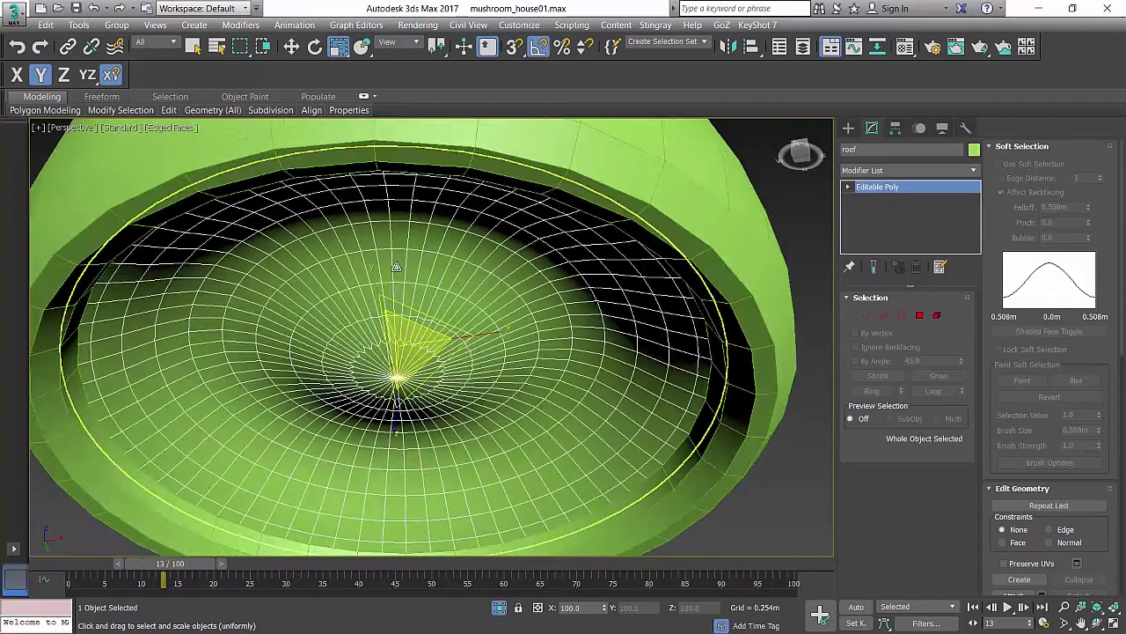
pyautogui.keyDown('alt'); pyautogui.moveTo(475, 270); pyautogui.dragTo(431, 290, button='middle'); pyautogui.keyUp('alt')
pyautogui.press('4')
pyautogui.scroll(4, 429, 295)
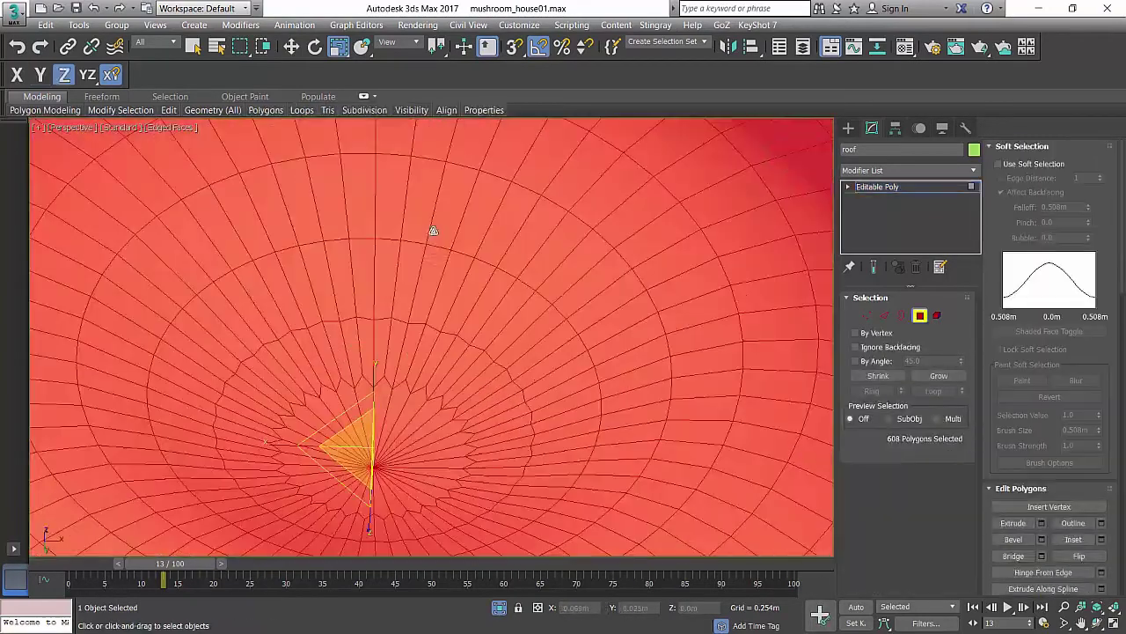
pyautogui.scroll(-6, 419, 326)
pyautogui.scroll(3, 428, 248)
# - Select the radial polygon loop that runs from the underside's rim to its center
pyautogui.click(440, 233)
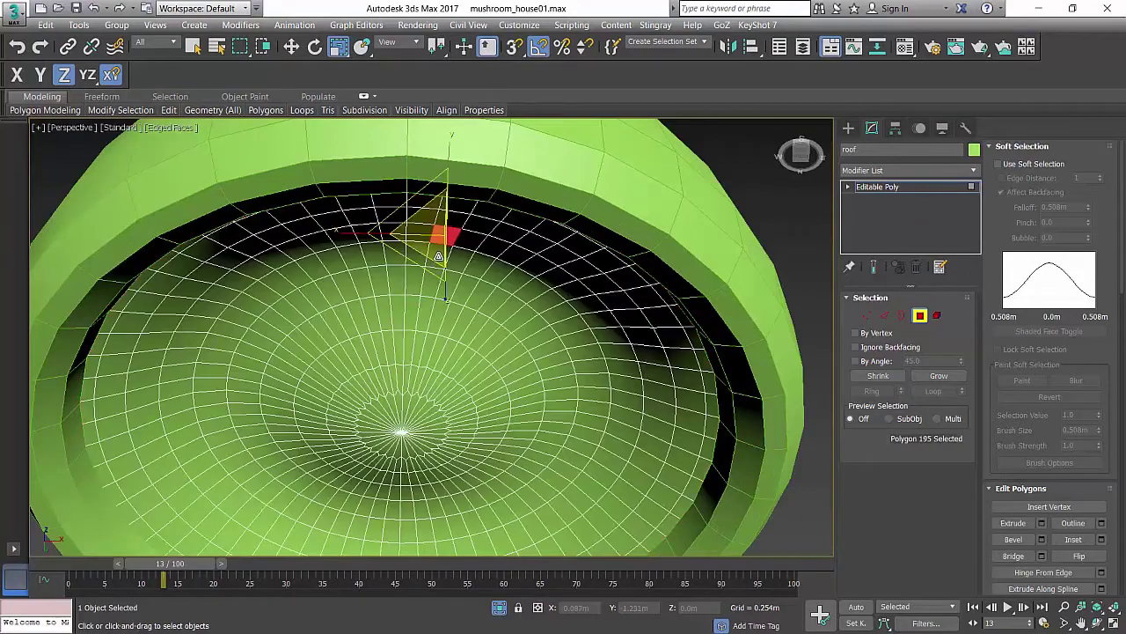
pyautogui.keyDown('shift'); pyautogui.click(440, 247); pyautogui.keyUp('shift')
pyautogui.scroll(4, 431, 264)
pyautogui.scroll(-3, 415, 413)
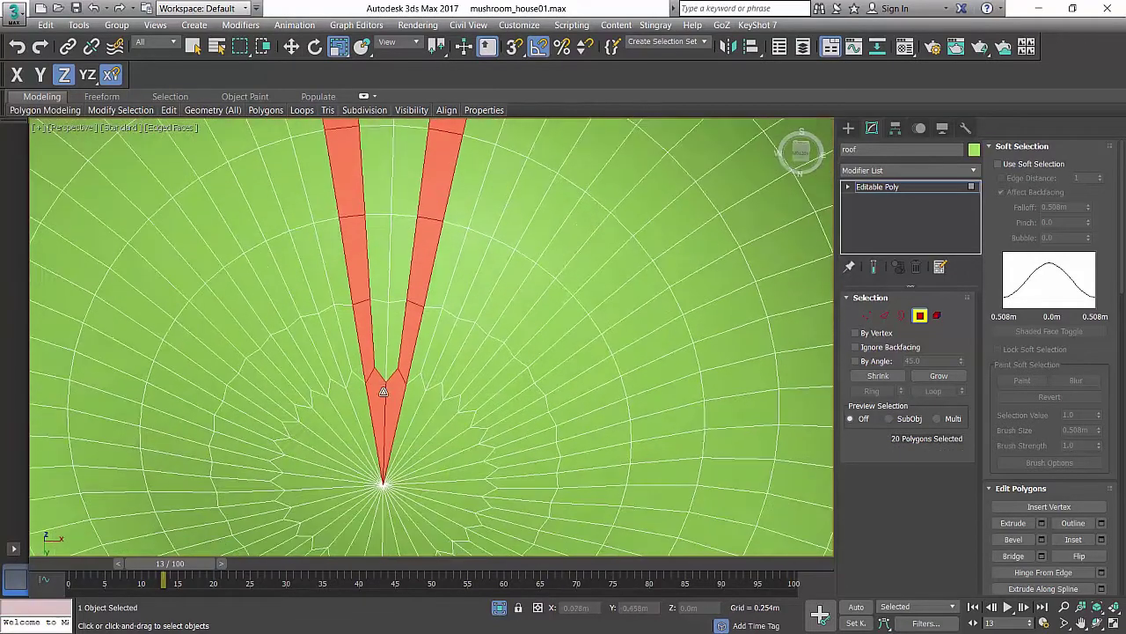
pyautogui.scroll(-4, 432, 260)
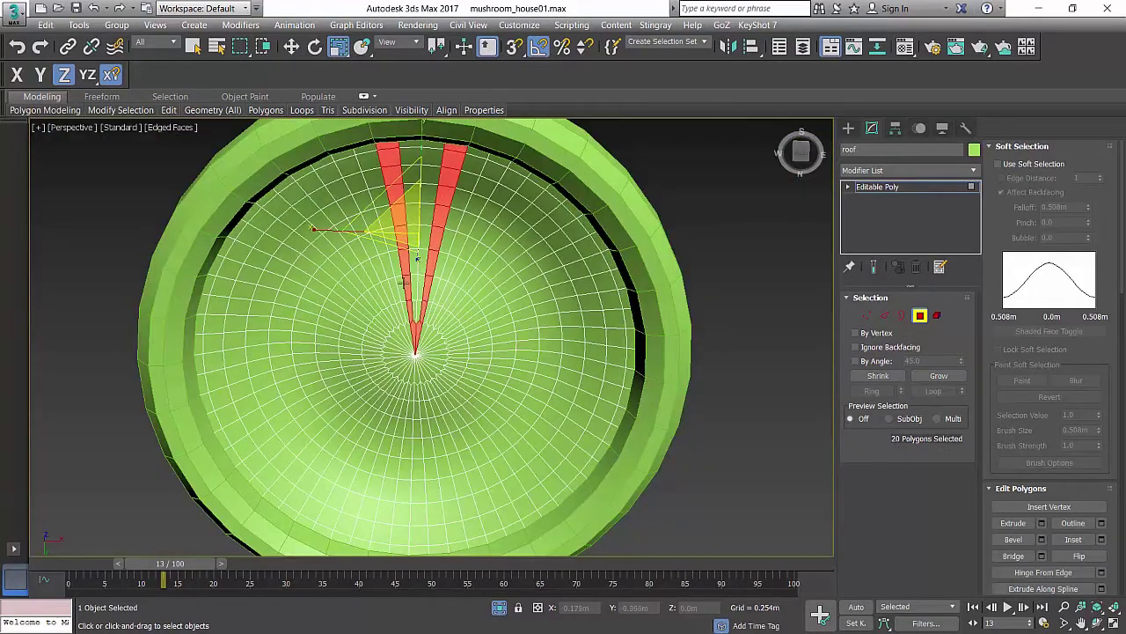
pyautogui.scroll(2, 417, 257)
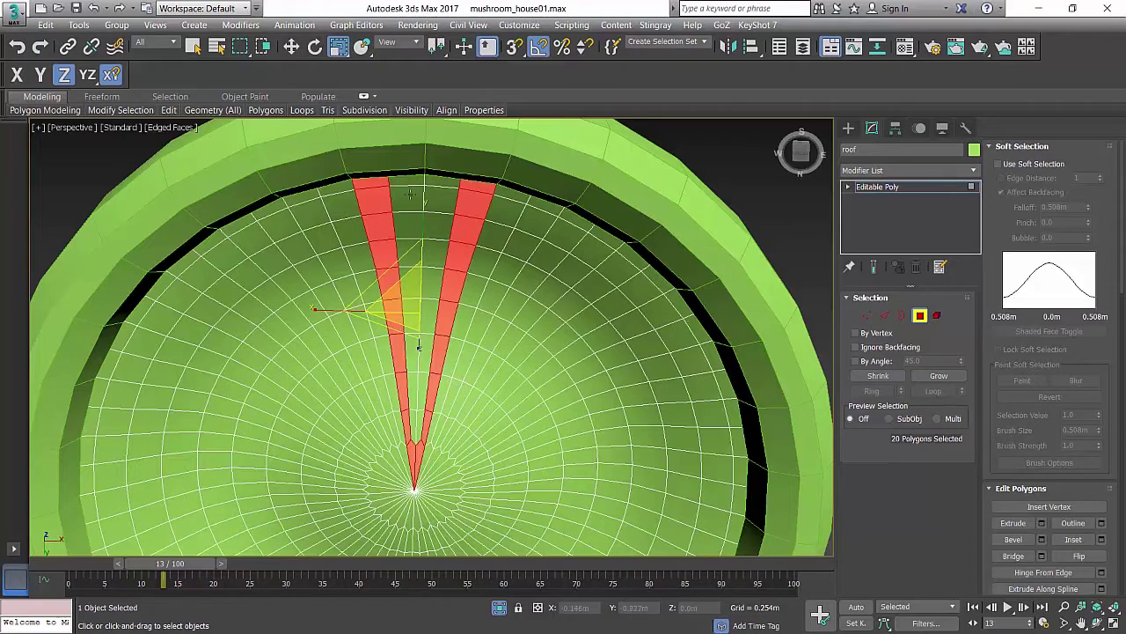
# - Select the polygons around the underside's center vertex, grow the selection once and delete them to open a center hole
pyautogui.keyDown('alt'); pyautogui.moveTo(464, 315); pyautogui.dragTo(417, 384, button='middle'); pyautogui.keyUp('alt')
pyautogui.press('1')
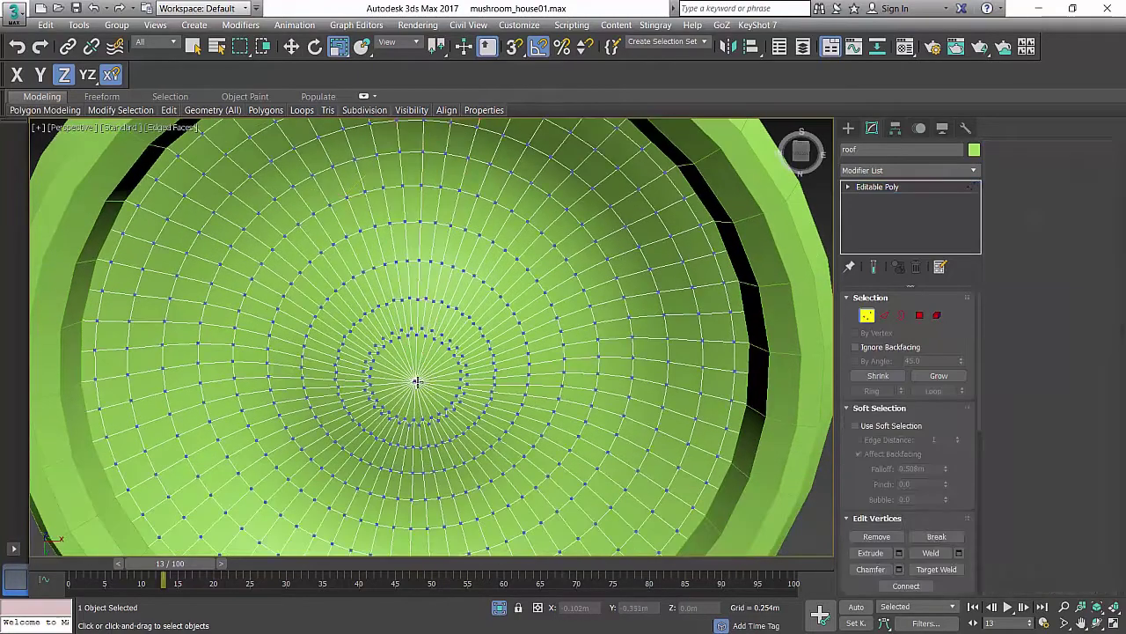
pyautogui.click(414, 381)
pyautogui.scroll(4, 471, 384)
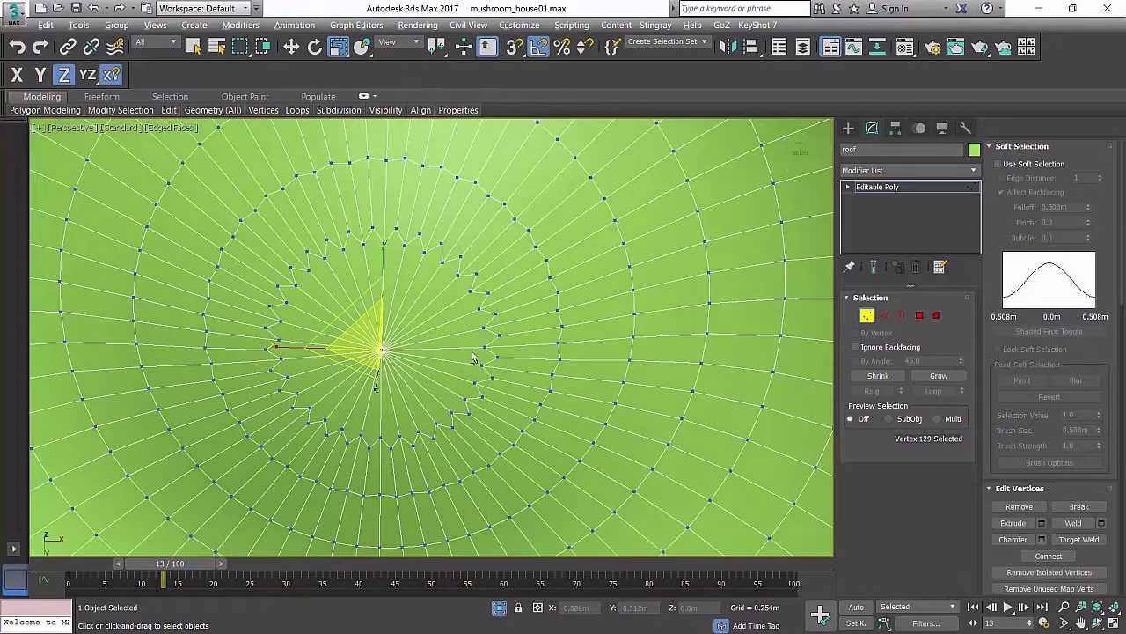
pyautogui.keyDown('ctrl'); pyautogui.click(920, 315); pyautogui.keyUp('ctrl')
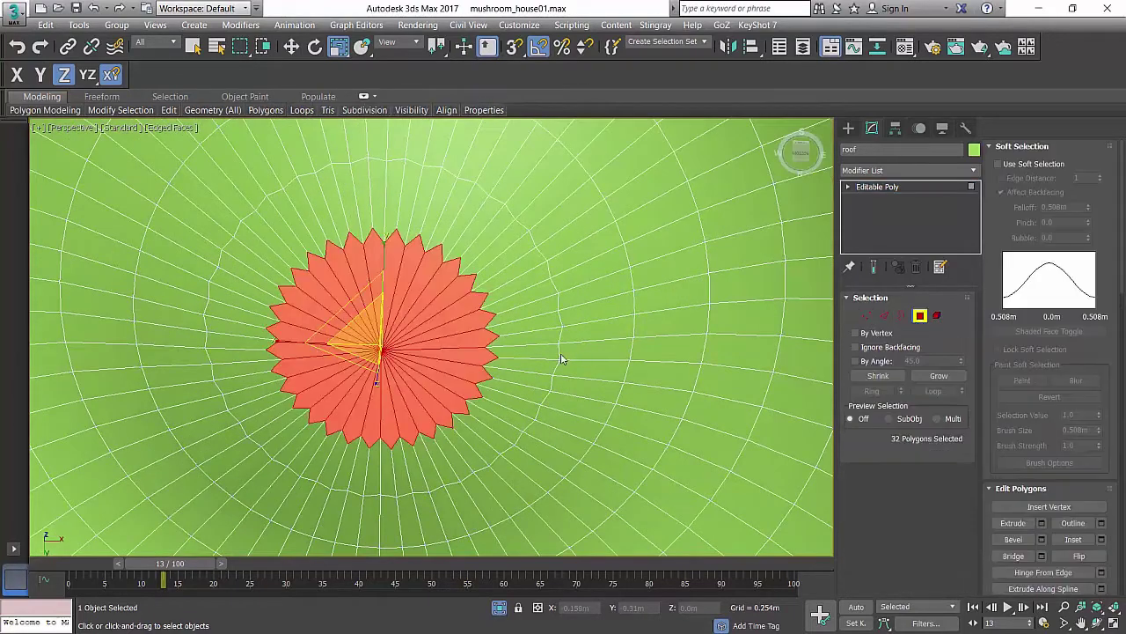
pyautogui.scroll(-5, 563, 356)
pyautogui.click(937, 377)
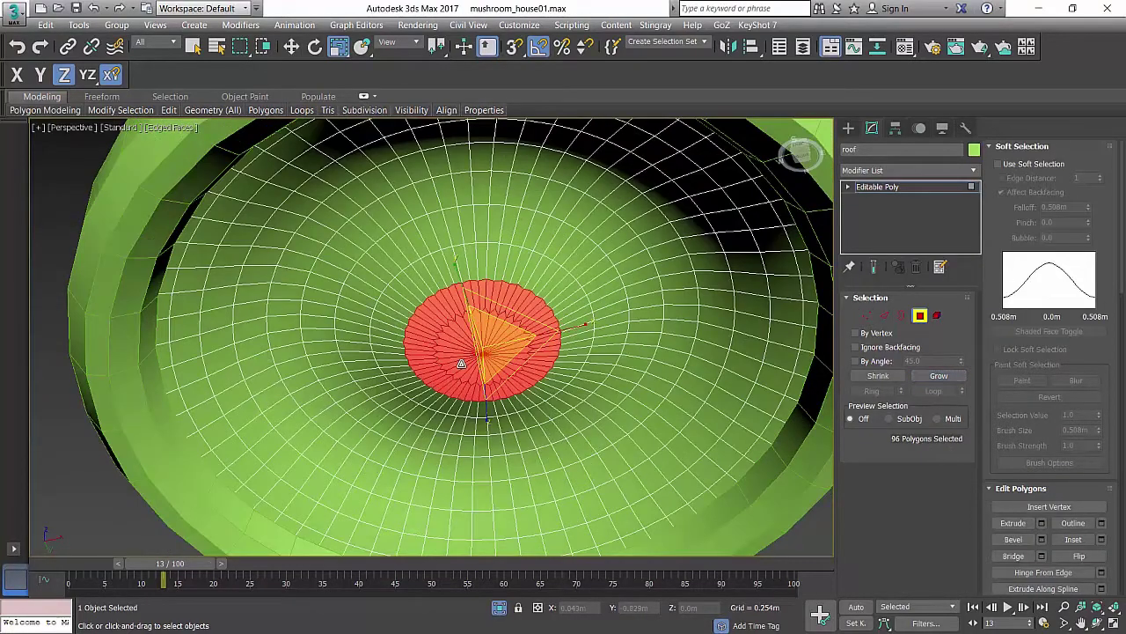
pyautogui.press('Delete')
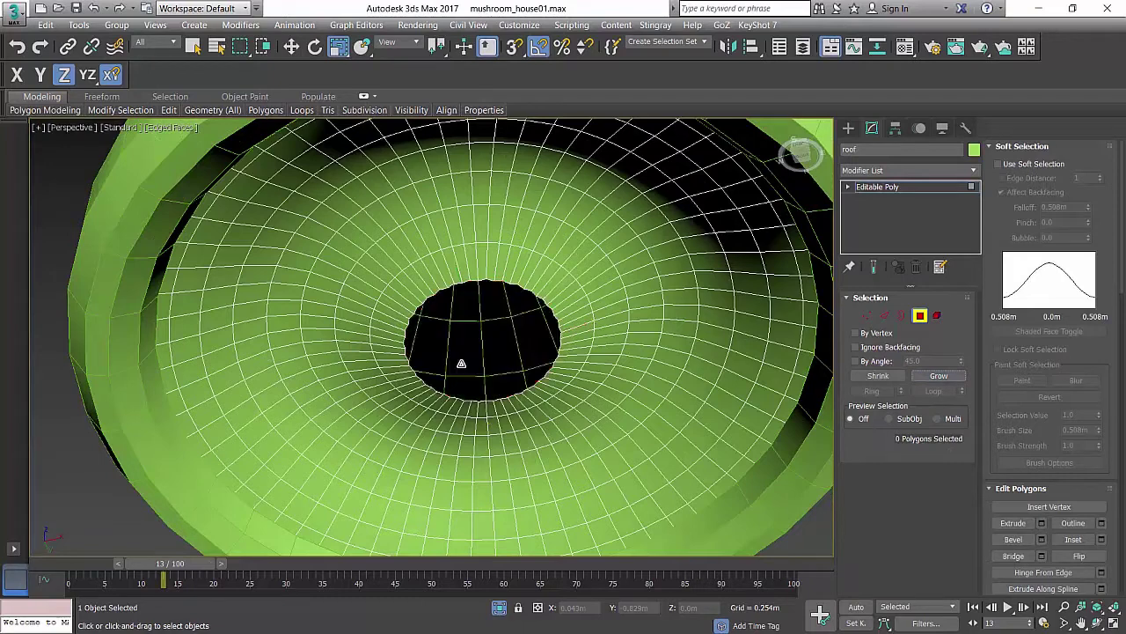
# - Select the polygons adjoining the center hole's border and delete that ring to widen the hole
pyautogui.click(493, 277)
pyautogui.press('3')
pyautogui.click(509, 284)
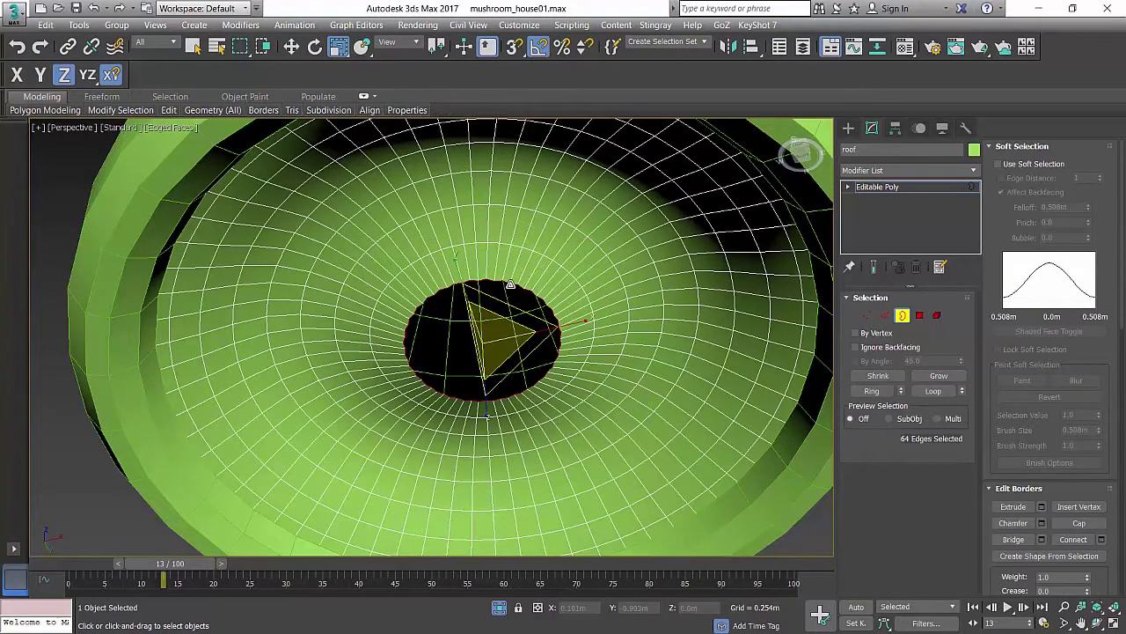
pyautogui.hotkey('alt', 'p')
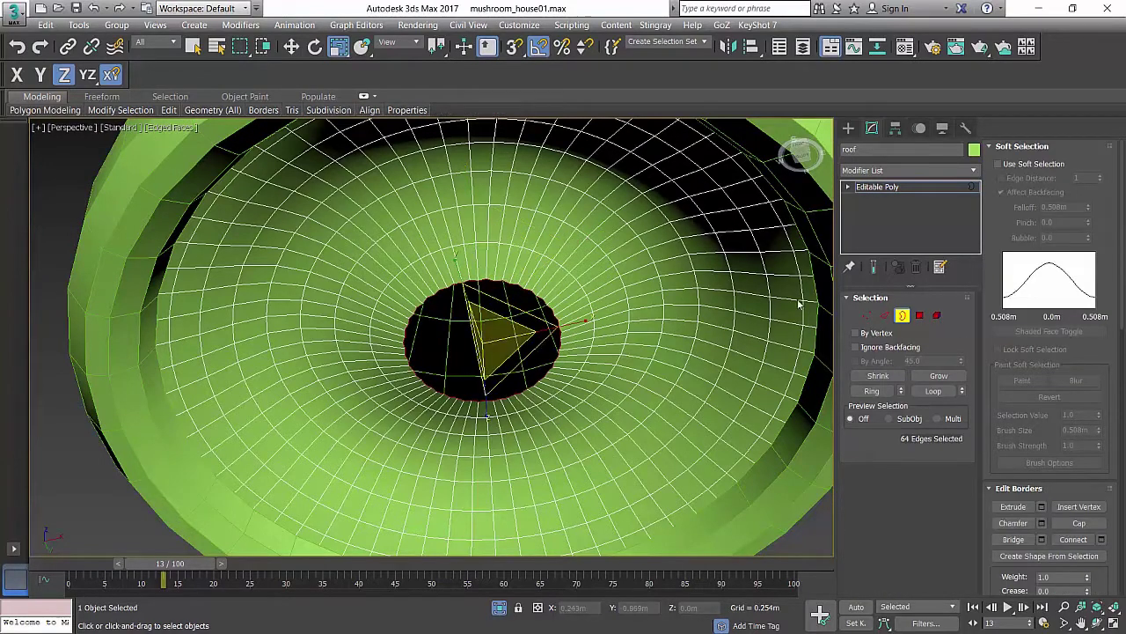
pyautogui.keyDown('ctrl'); pyautogui.click(919, 315); pyautogui.keyUp('ctrl')
pyautogui.press('Delete')
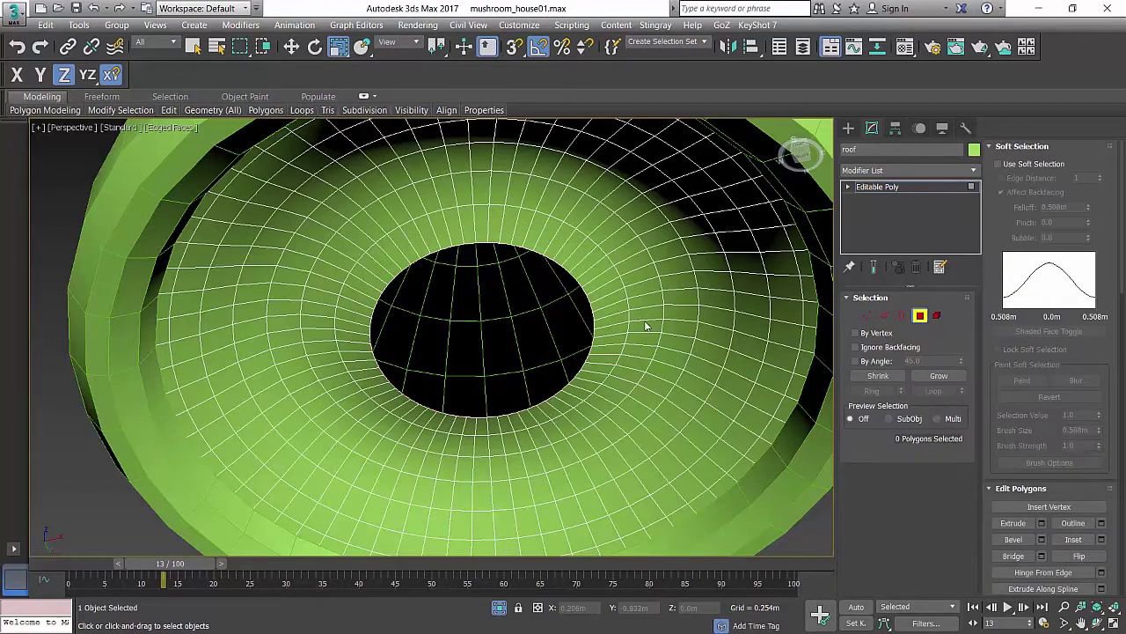
# - Extend the center hole's border inward with a scaled ring of new polygons and lower its inner edge slightly
pyautogui.press('3')
pyautogui.click(503, 243)
pyautogui.keyDown('alt'); pyautogui.moveTo(516, 311); pyautogui.dragTo(511, 330, button='middle'); pyautogui.keyUp('alt')
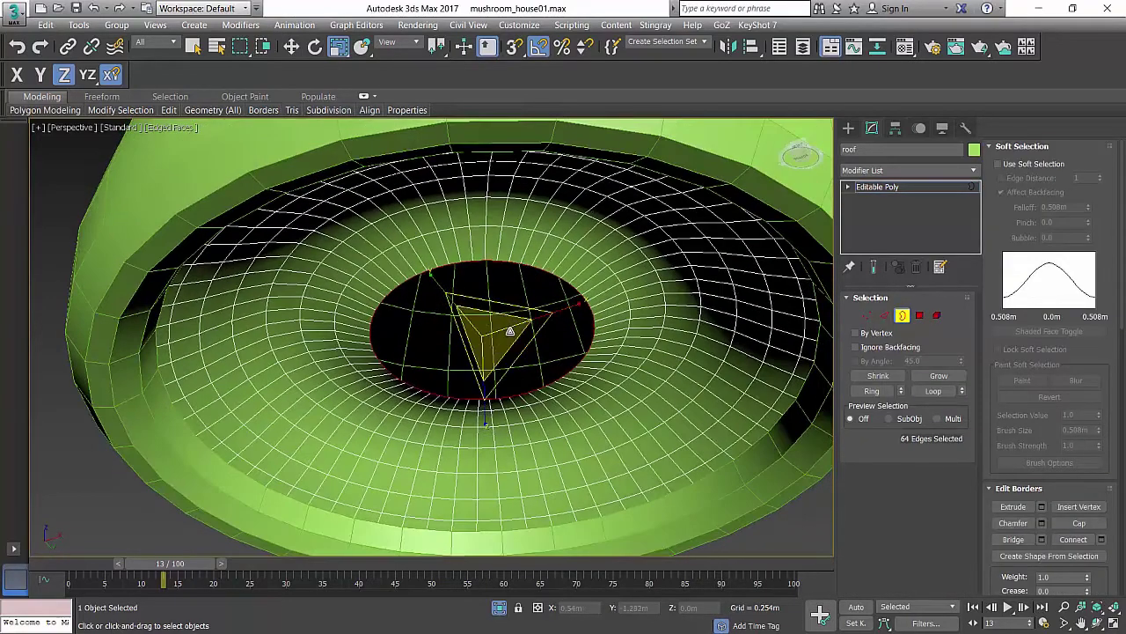
pyautogui.keyDown('shift'); pyautogui.moveTo(490, 339); pyautogui.dragTo(489, 393); pyautogui.keyUp('shift')
pyautogui.keyDown('alt'); pyautogui.moveTo(532, 354); pyautogui.dragTo(490, 335, button='middle'); pyautogui.keyUp('alt')
pyautogui.press('w')
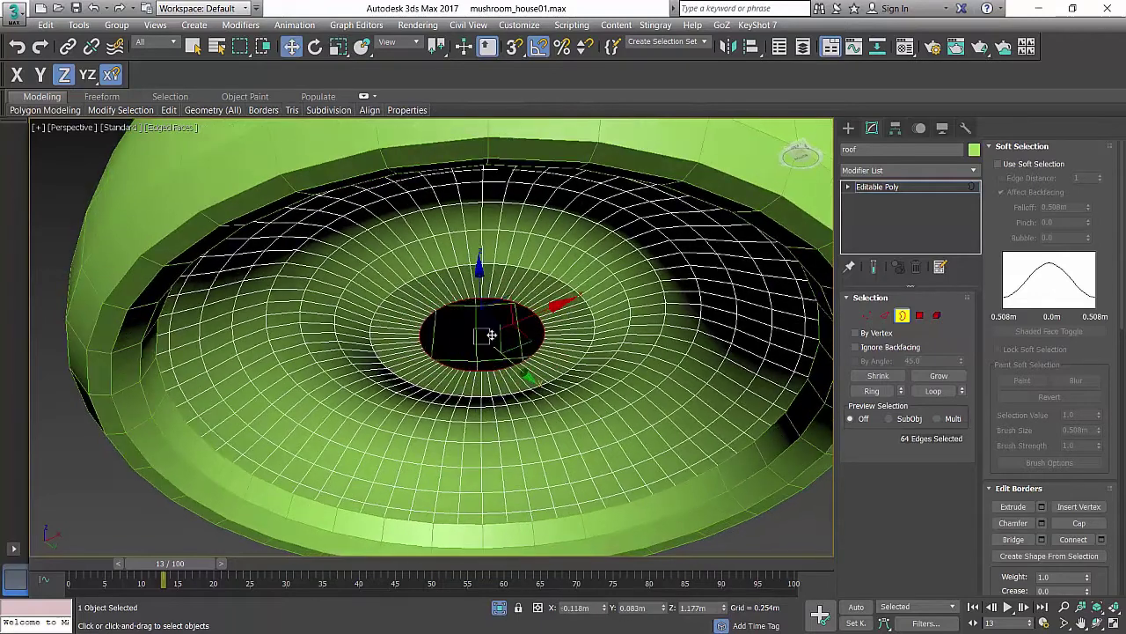
pyautogui.press('r')
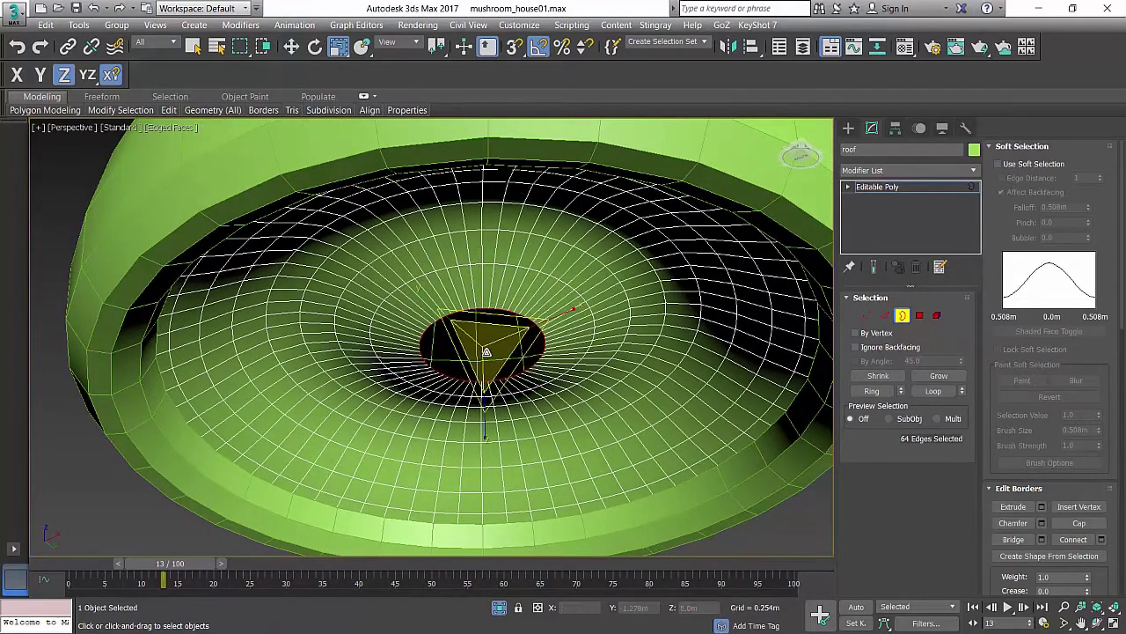
# - Add two smaller polygon rings inside the hole and collapse the remaining border to a single center point
pyautogui.moveTo(484, 349); pyautogui.dragTo(482, 388)
pyautogui.keyDown('alt'); pyautogui.moveTo(482, 387); pyautogui.dragTo(489, 412, button='middle'); pyautogui.keyUp('alt')
pyautogui.press('w')
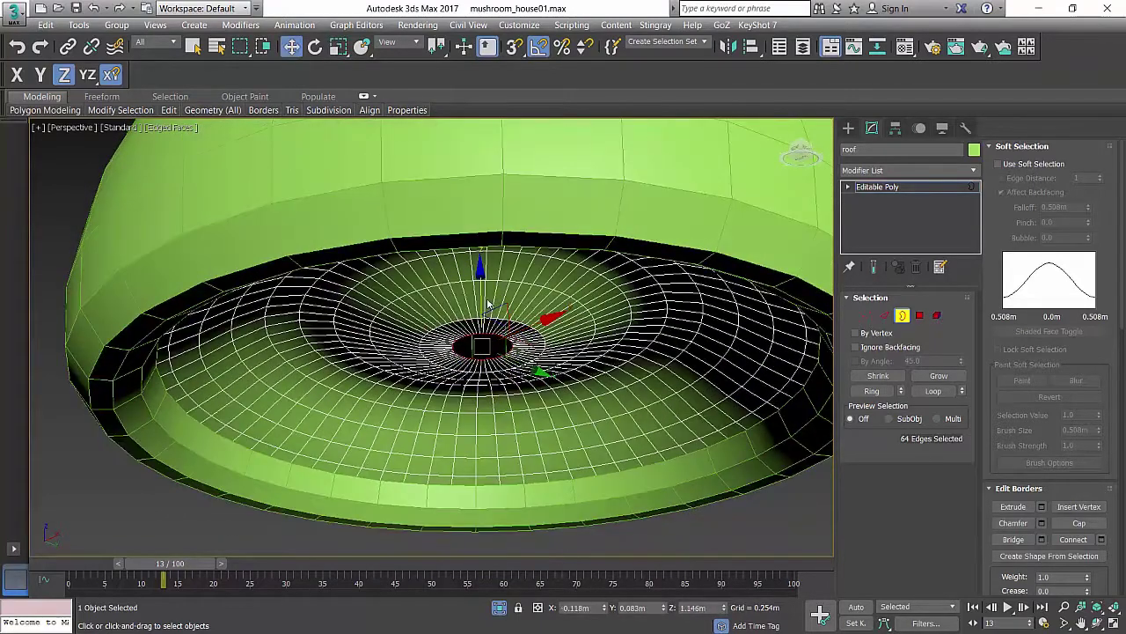
pyautogui.press('r')
pyautogui.moveTo(483, 349); pyautogui.dragTo(483, 373)
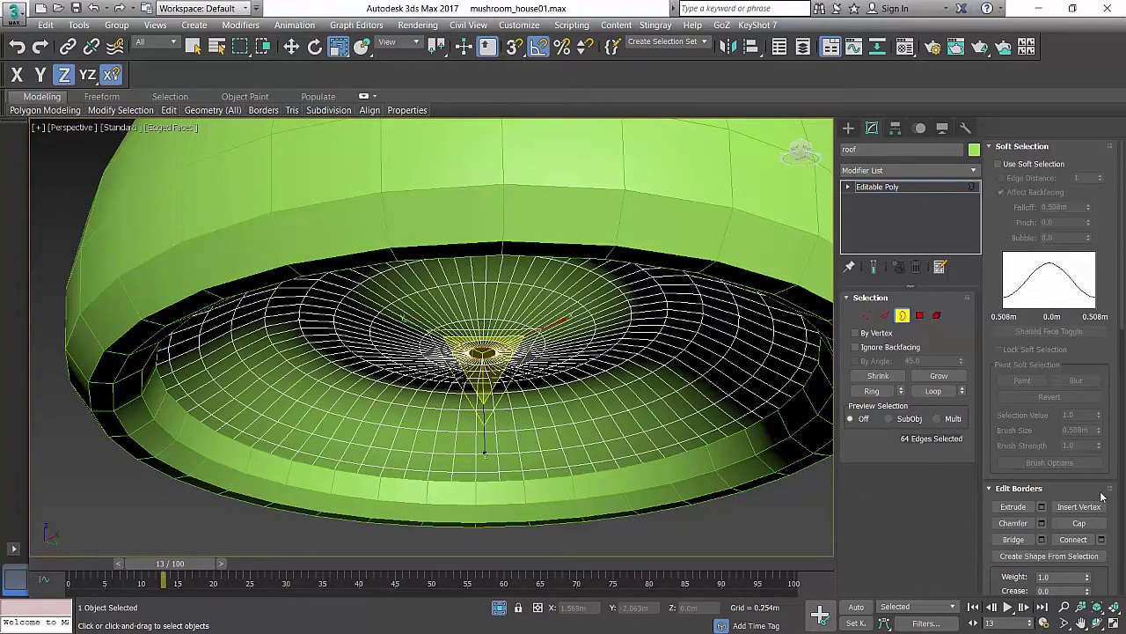
pyautogui.moveTo(1093, 478); pyautogui.dragTo(1094, 169)
pyautogui.click(1063, 411)
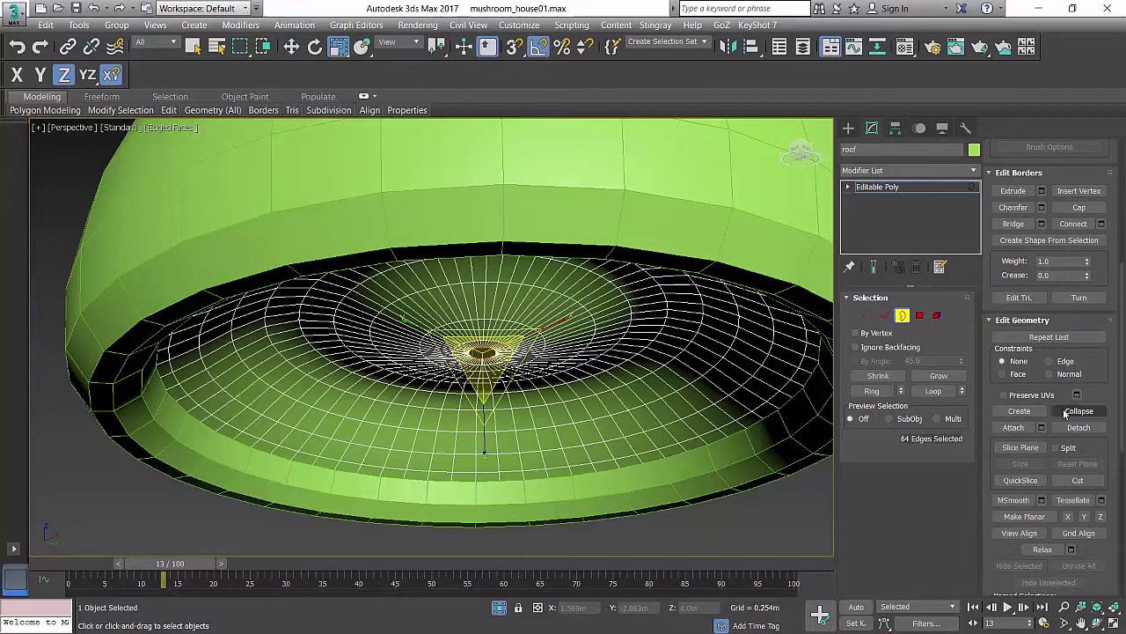
# - Select one radial polygon strip of the underside, running from the rim to the small ring around the center
pyautogui.keyDown('alt'); pyautogui.moveTo(569, 361); pyautogui.dragTo(592, 332, button='middle'); pyautogui.keyUp('alt')
pyautogui.moveTo(520, 313); pyautogui.dragTo(492, 286, button='middle')
pyautogui.click(921, 317)
pyautogui.click(452, 257)
pyautogui.keyDown('shift'); pyautogui.click(448, 285); pyautogui.keyUp('shift')
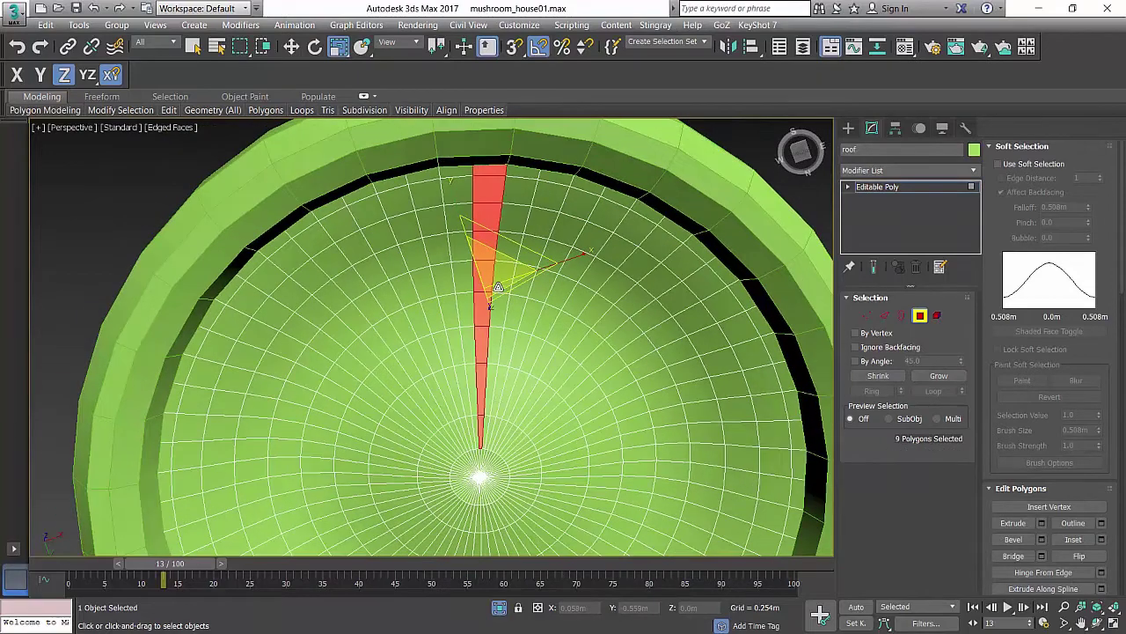
# - Add the next six alternate radial polygon strips to the selection, going counter-clockwise from the first strip
pyautogui.press('q')
pyautogui.moveTo(484, 359); pyautogui.dragTo(497, 381, button='middle')
pyautogui.scroll(3, 469, 286)
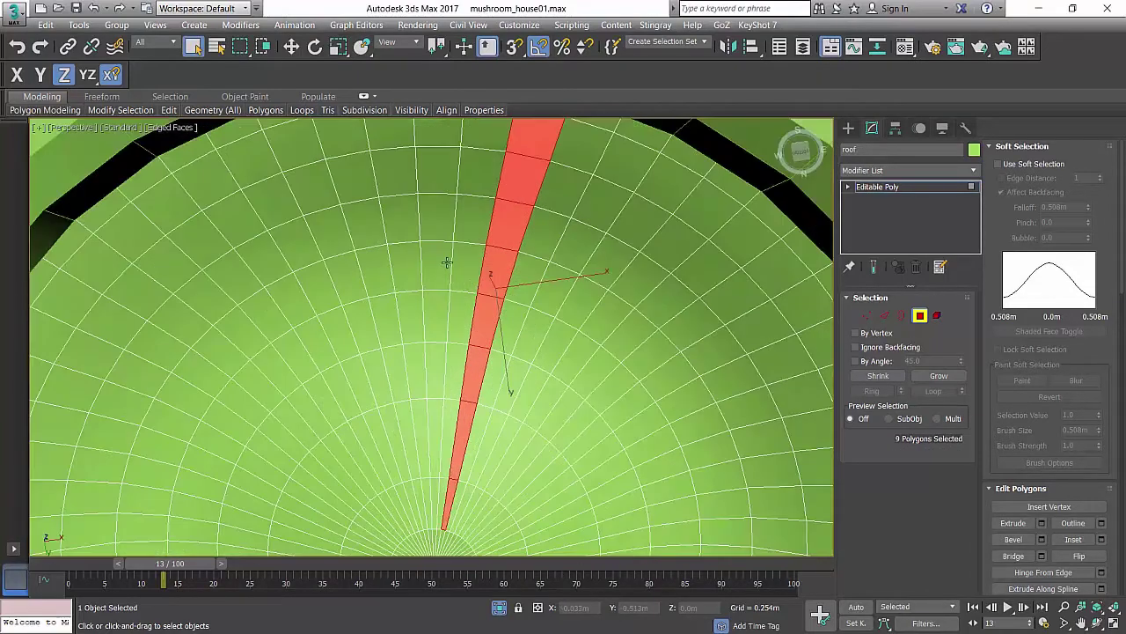
pyautogui.keyDown('ctrl'); pyautogui.click(434, 230); pyautogui.keyUp('ctrl')
pyautogui.keyDown('shift'); pyautogui.click(432, 271); pyautogui.keyUp('shift')
pyautogui.keyDown('ctrl'); pyautogui.click(367, 231); pyautogui.keyUp('ctrl')
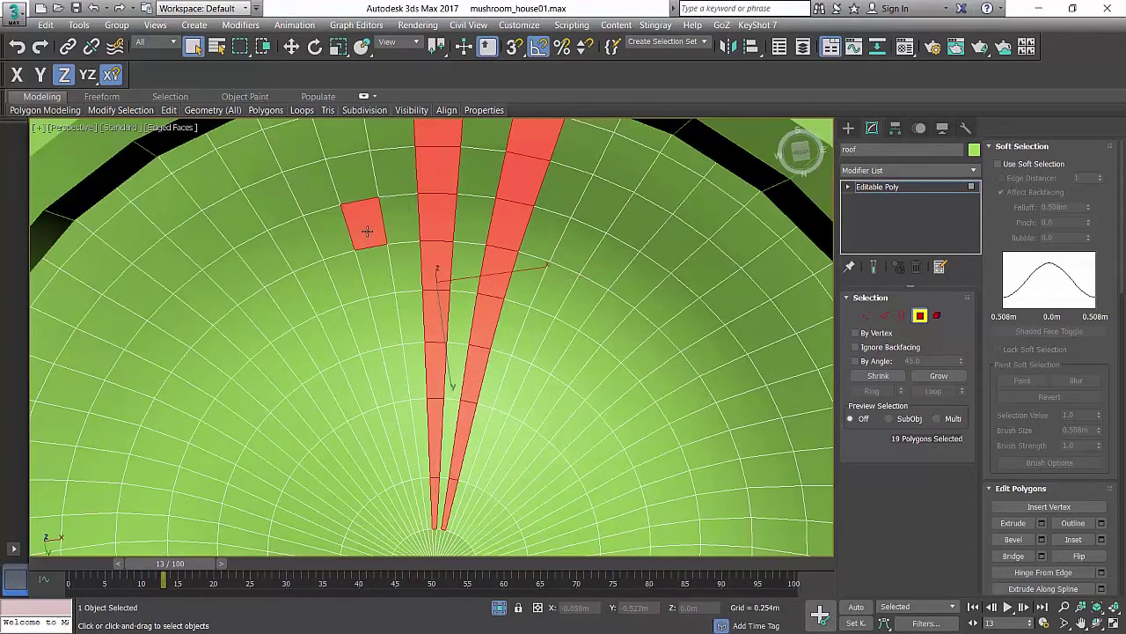
pyautogui.keyDown('shift'); pyautogui.click(369, 275); pyautogui.keyUp('shift')
pyautogui.keyDown('ctrl'); pyautogui.click(322, 290); pyautogui.keyUp('ctrl')
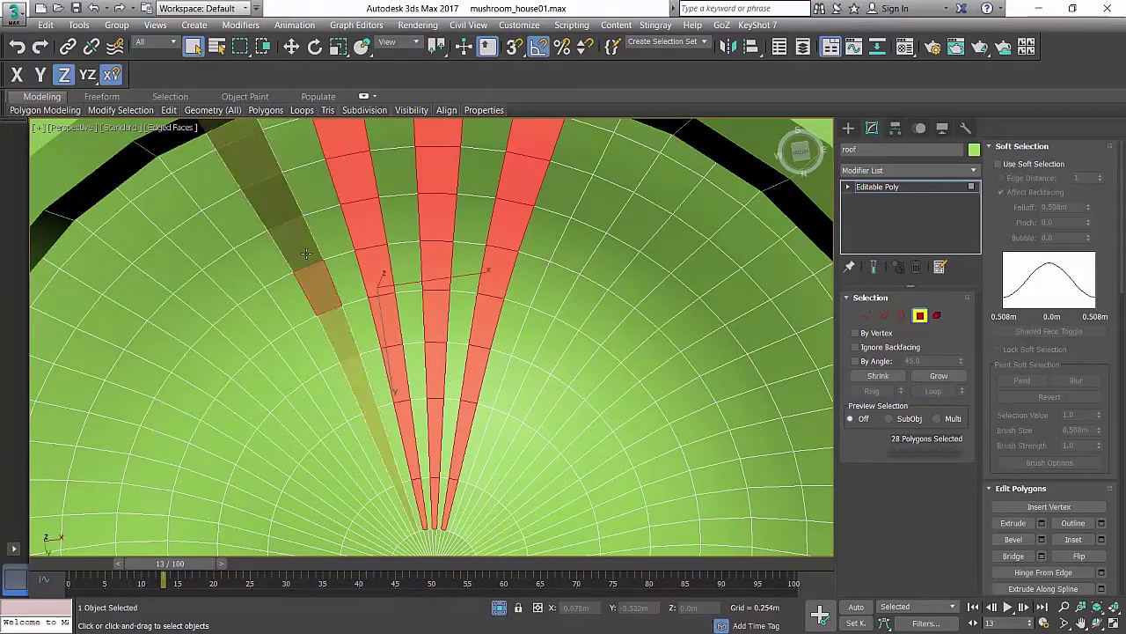
pyautogui.keyDown('shift'); pyautogui.click(304, 257); pyautogui.keyUp('shift')
pyautogui.keyDown('shift'); pyautogui.click(273, 303); pyautogui.keyUp('shift')
pyautogui.keyDown('shift'); pyautogui.click(221, 351); pyautogui.keyUp('shift')
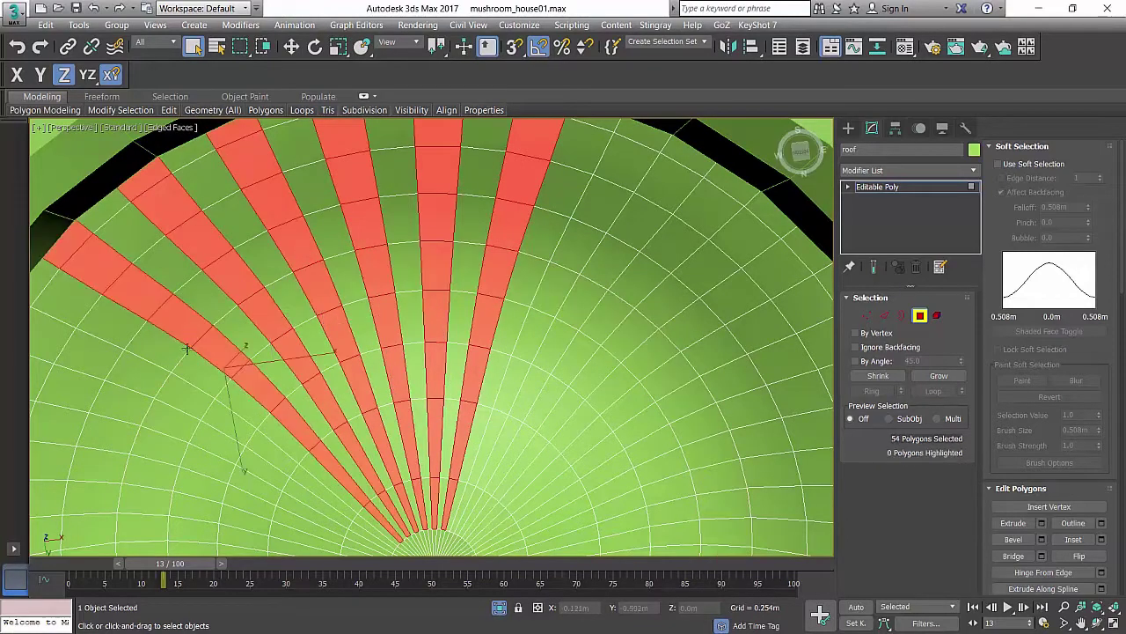
pyautogui.keyDown('ctrl'); pyautogui.click(187, 401); pyautogui.keyUp('ctrl')
pyautogui.keyDown('shift'); pyautogui.click(187, 402); pyautogui.keyUp('shift')
# - Continue the alternating selection counter-clockwise with seven more radial polygon strips along the underside's western side
pyautogui.keyDown('alt'); pyautogui.moveTo(186, 402); pyautogui.dragTo(440, 270, button='middle'); pyautogui.keyUp('alt')
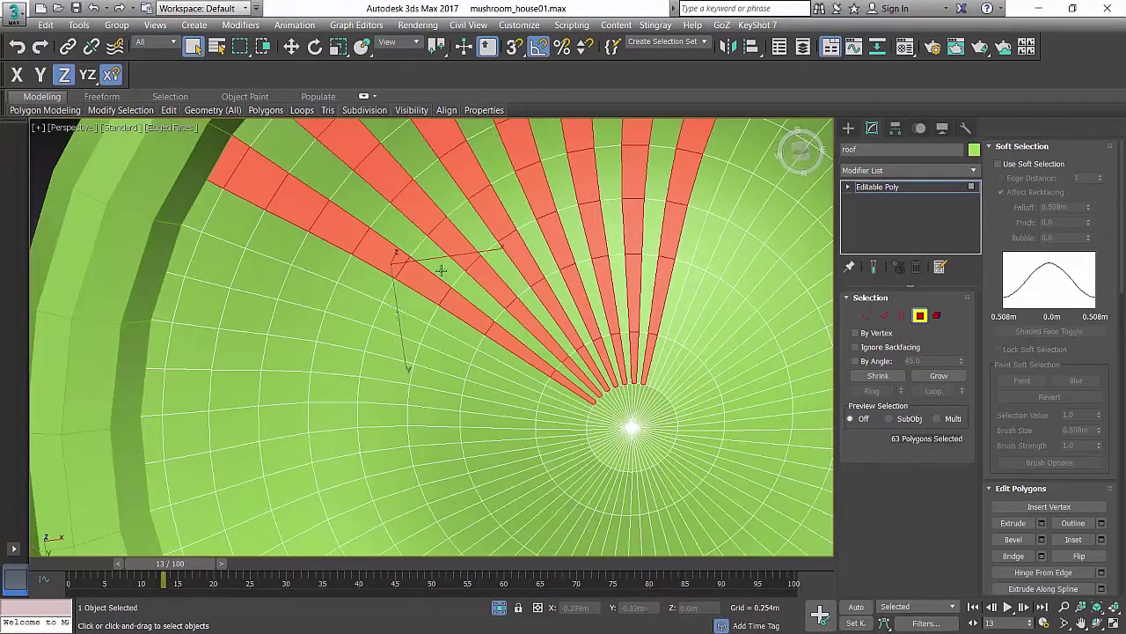
pyautogui.keyDown('ctrl'); pyautogui.click(350, 310); pyautogui.keyUp('ctrl')
pyautogui.keyDown('alt'); pyautogui.moveTo(311, 301); pyautogui.dragTo(361, 317, button='middle'); pyautogui.keyUp('alt')
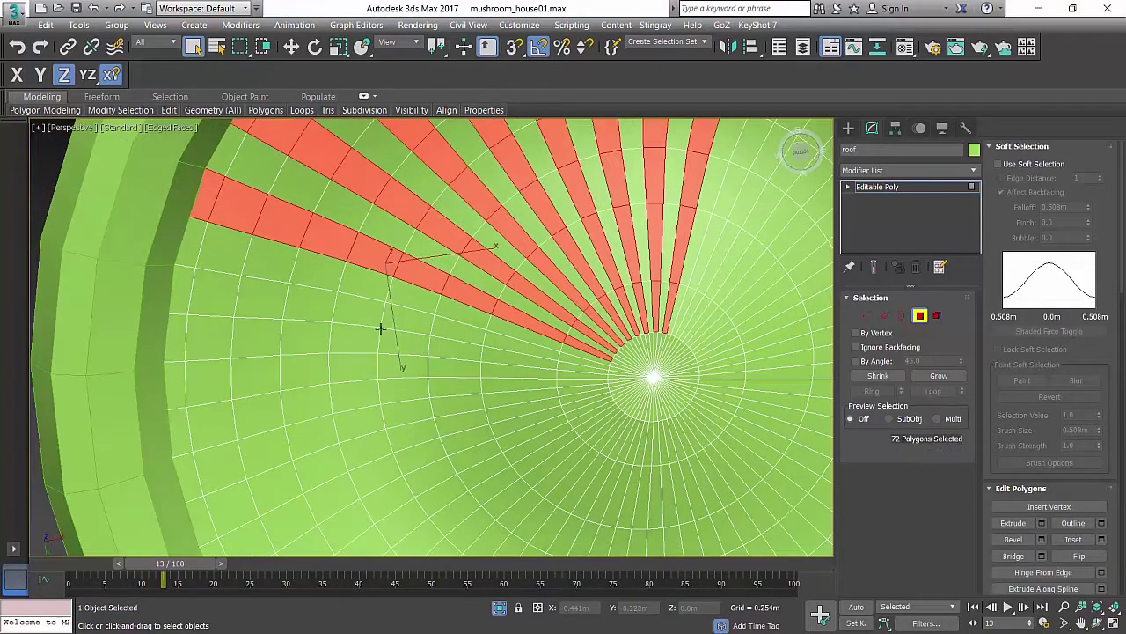
pyautogui.keyDown('ctrl'); pyautogui.click(360, 310); pyautogui.keyUp('ctrl')
pyautogui.keyDown('shift'); pyautogui.click(378, 317); pyautogui.keyUp('shift')
pyautogui.keyDown('alt'); pyautogui.moveTo(370, 373); pyautogui.dragTo(364, 322, button='middle'); pyautogui.keyUp('alt')
pyautogui.keyDown('ctrl'); pyautogui.click(364, 323); pyautogui.keyUp('ctrl')
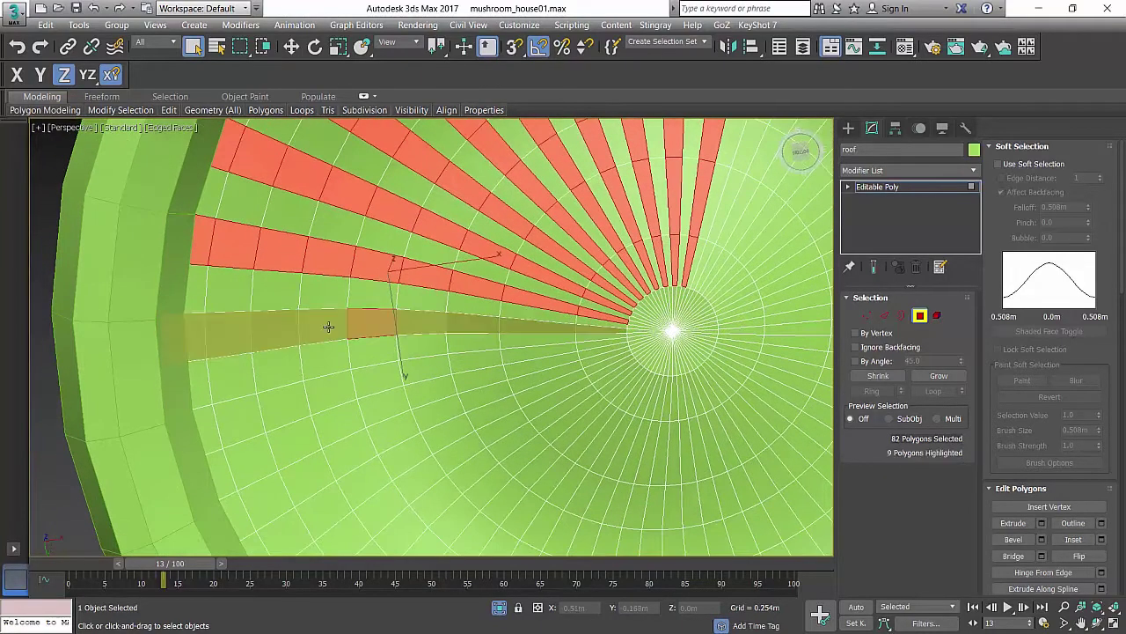
pyautogui.keyDown('shift'); pyautogui.click(326, 322); pyautogui.keyUp('shift')
pyautogui.keyDown('ctrl'); pyautogui.click(359, 372); pyautogui.keyUp('ctrl')
pyautogui.keyDown('shift'); pyautogui.click(342, 388); pyautogui.keyUp('shift')
pyautogui.keyDown('ctrl'); pyautogui.click(387, 427); pyautogui.keyUp('ctrl')
pyautogui.keyDown('shift'); pyautogui.click(361, 442); pyautogui.keyUp('shift')
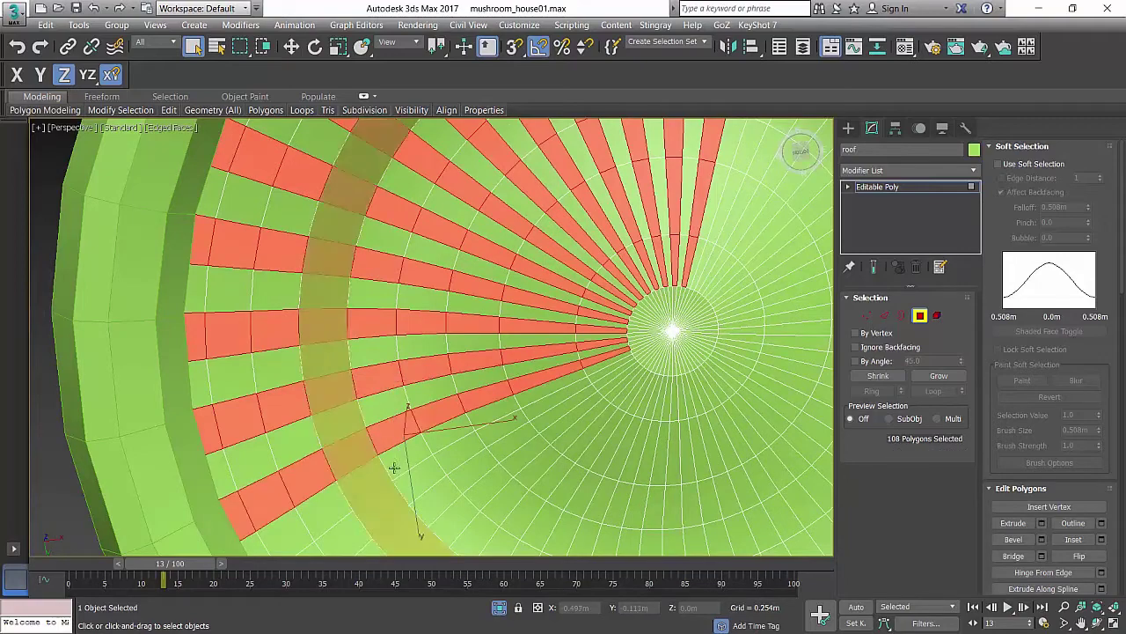
pyautogui.keyDown('ctrl'); pyautogui.click(417, 478); pyautogui.keyUp('ctrl')
pyautogui.keyDown('shift'); pyautogui.click(385, 501); pyautogui.keyUp('shift')
pyautogui.keyDown('alt'); pyautogui.moveTo(494, 457); pyautogui.dragTo(395, 355, button='middle'); pyautogui.keyUp('alt')
pyautogui.keyDown('ctrl'); pyautogui.click(364, 365); pyautogui.keyUp('ctrl')
pyautogui.keyDown('shift'); pyautogui.click(328, 390); pyautogui.keyUp('shift')
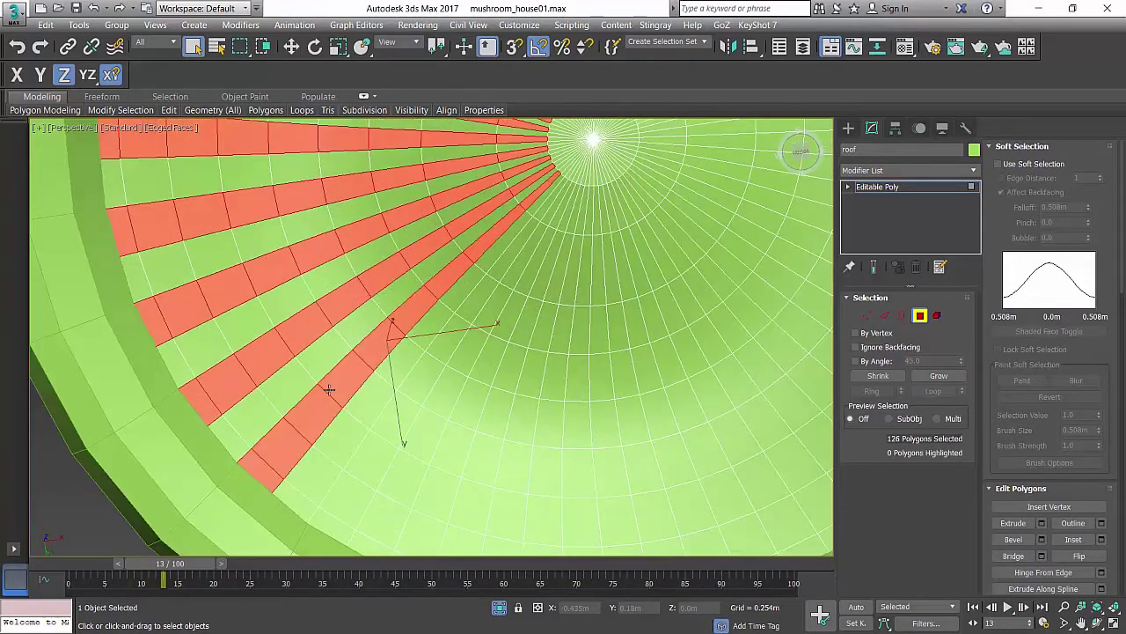
# - Add four more alternate radial strips to the selection, up to the one opposite the starting strips
pyautogui.keyDown('ctrl'); pyautogui.click(417, 374); pyautogui.keyUp('ctrl')
pyautogui.keyDown('shift'); pyautogui.click(402, 415); pyautogui.keyUp('shift')
pyautogui.keyDown('ctrl'); pyautogui.click(461, 401); pyautogui.keyUp('ctrl')
pyautogui.keyDown('shift'); pyautogui.click(454, 455); pyautogui.keyUp('shift')
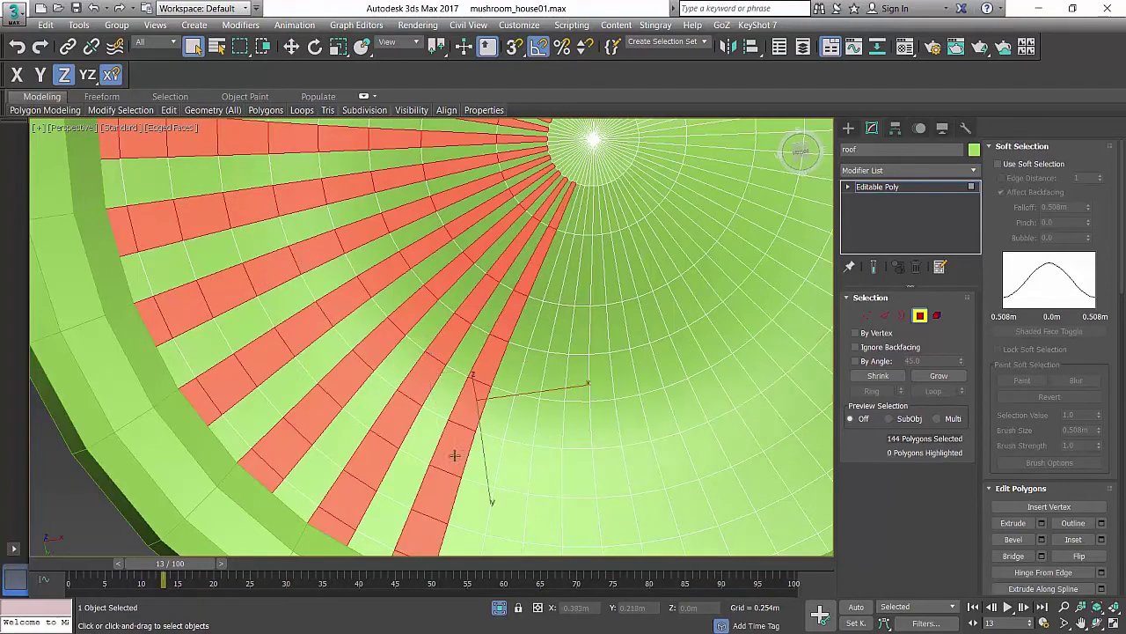
pyautogui.keyDown('ctrl'); pyautogui.click(522, 427); pyautogui.keyUp('ctrl')
pyautogui.keyDown('shift'); pyautogui.click(516, 462); pyautogui.keyUp('shift')
pyautogui.keyDown('ctrl'); pyautogui.click(568, 428); pyautogui.keyUp('ctrl')
pyautogui.keyDown('shift'); pyautogui.click(575, 459); pyautogui.keyUp('shift')
pyautogui.moveTo(626, 394); pyautogui.dragTo(500, 340, button='middle')
pyautogui.scroll(-5, 500, 340)
pyautogui.moveTo(515, 289); pyautogui.dragTo(491, 375, button='middle')
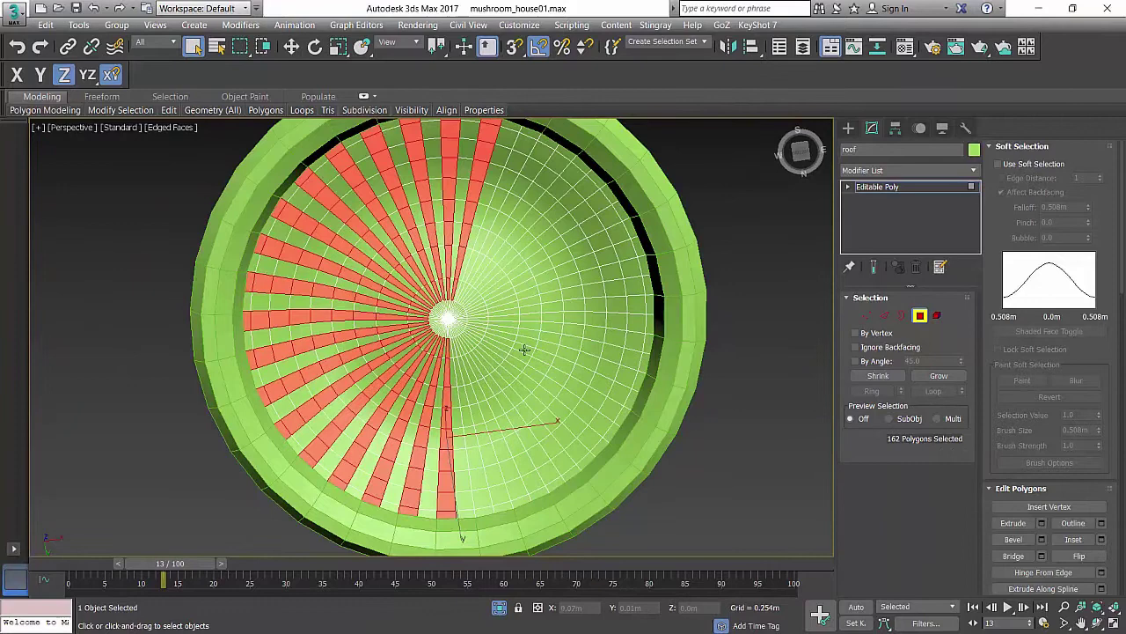
# - Add five alternate radial strips past the halfway point, restoring the accidentally lost selection and filling the skipped polygon
pyautogui.moveTo(487, 416); pyautogui.dragTo(504, 340, button='middle')
pyautogui.scroll(3, 503, 341)
pyautogui.keyDown('ctrl'); pyautogui.click(477, 373); pyautogui.keyUp('ctrl')
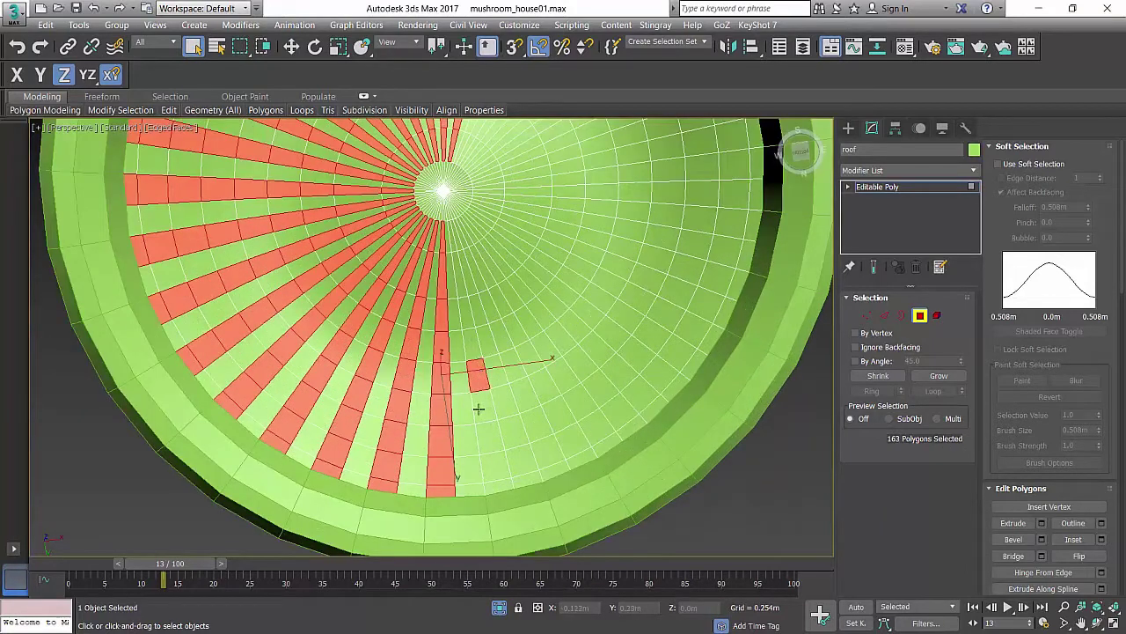
pyautogui.keyDown('shift'); pyautogui.click(480, 409); pyautogui.keyUp('shift')
pyautogui.keyDown('ctrl'); pyautogui.click(521, 400); pyautogui.keyUp('ctrl')
pyautogui.keyDown('shift'); pyautogui.click(526, 412); pyautogui.keyUp('shift')
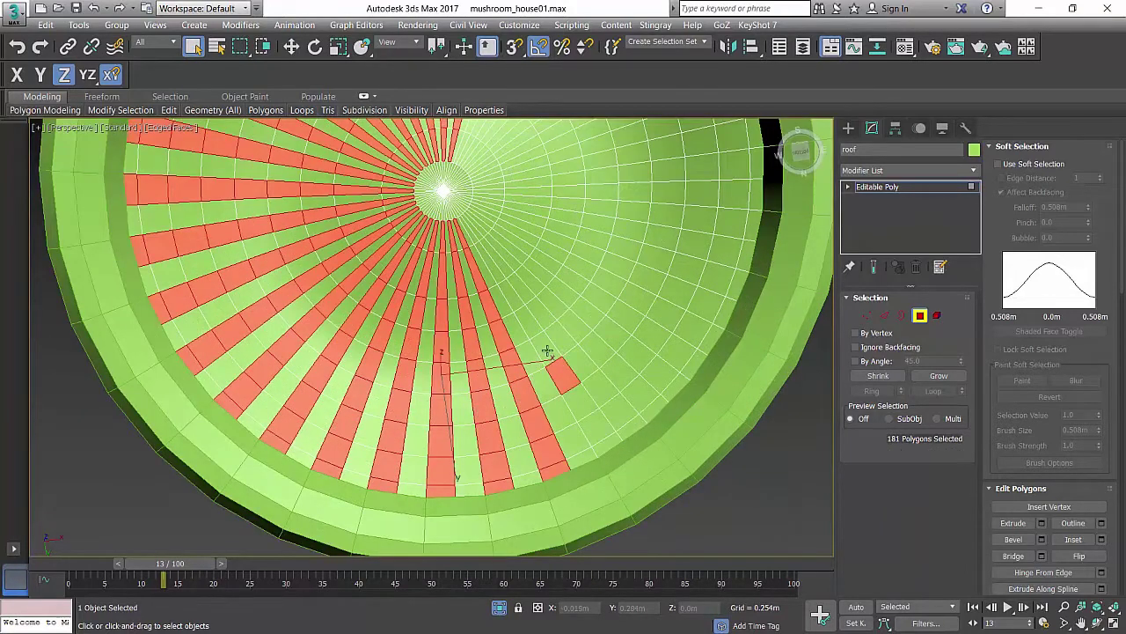
pyautogui.click(622, 316)
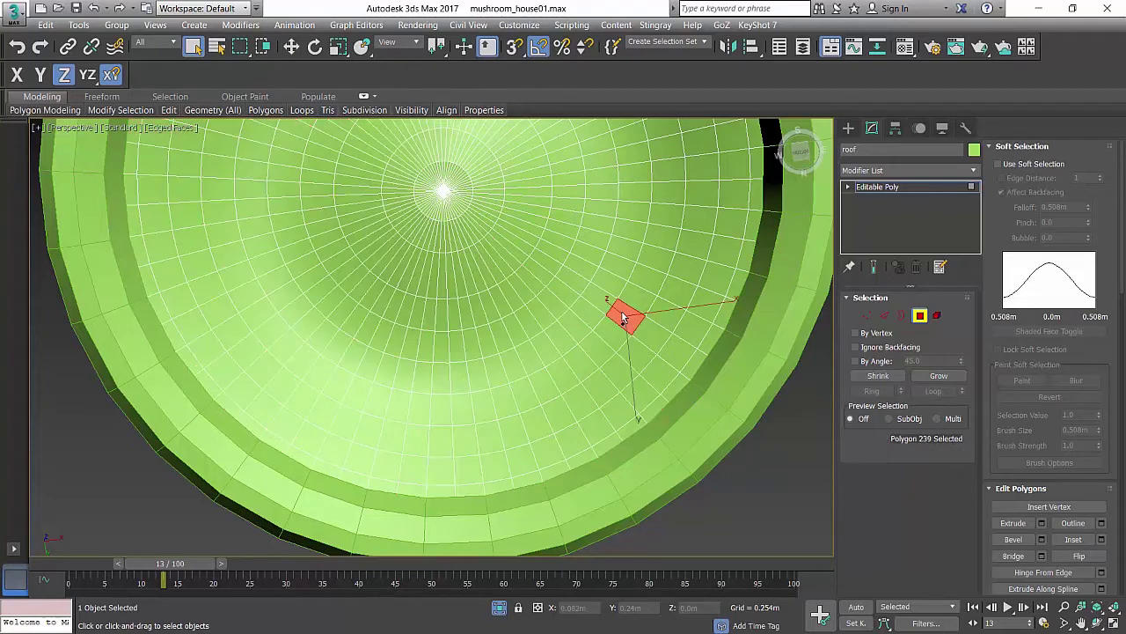
pyautogui.hotkey('ctrl', 'z')
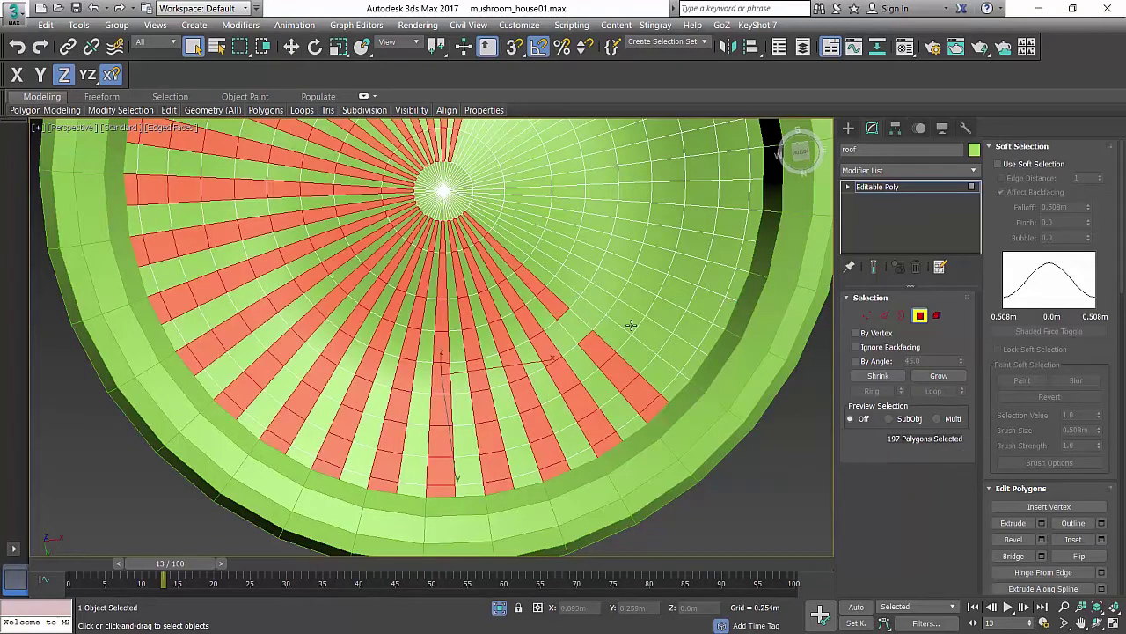
pyautogui.keyDown('ctrl'); pyautogui.click(579, 327); pyautogui.keyUp('ctrl')
pyautogui.keyDown('ctrl'); pyautogui.click(622, 323); pyautogui.keyUp('ctrl')
pyautogui.keyDown('shift'); pyautogui.click(603, 305); pyautogui.keyUp('shift')
# - Add three more alternate radial polygon strips to the selection, continuing counter-clockwise along the underside's eastern side
pyautogui.scroll(2, 644, 305)
pyautogui.moveTo(643, 305); pyautogui.dragTo(614, 349, button='middle')
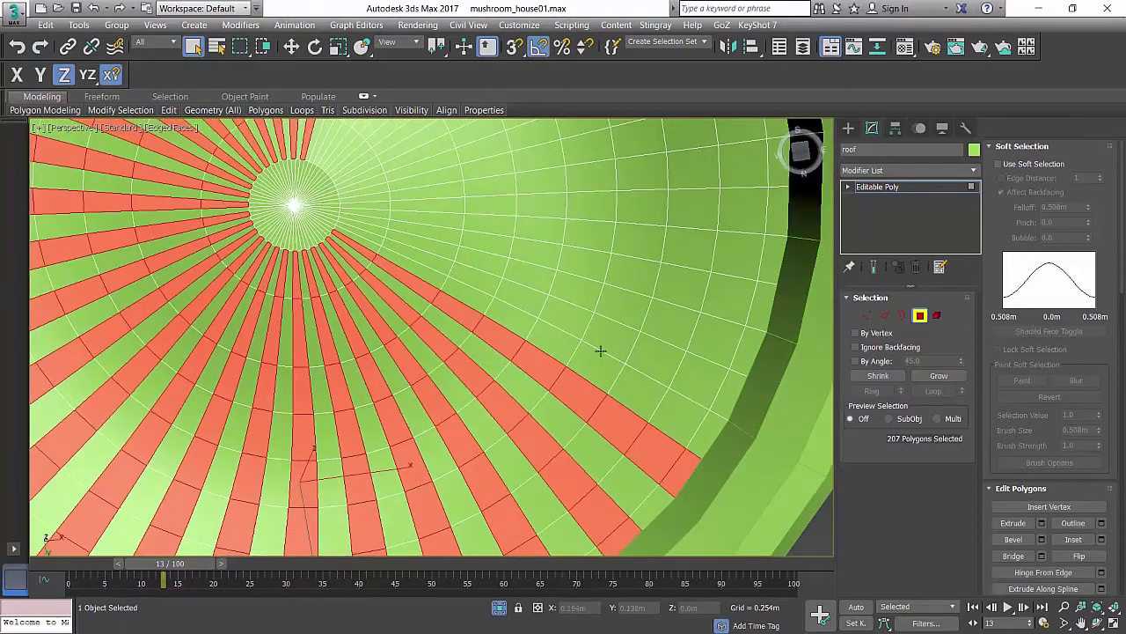
pyautogui.keyDown('ctrl'); pyautogui.click(617, 341); pyautogui.keyUp('ctrl')
pyautogui.keyDown('shift'); pyautogui.click(577, 322); pyautogui.keyUp('shift')
pyautogui.moveTo(648, 297); pyautogui.dragTo(625, 351, button='middle')
pyautogui.keyDown('ctrl'); pyautogui.click(610, 328); pyautogui.keyUp('ctrl')
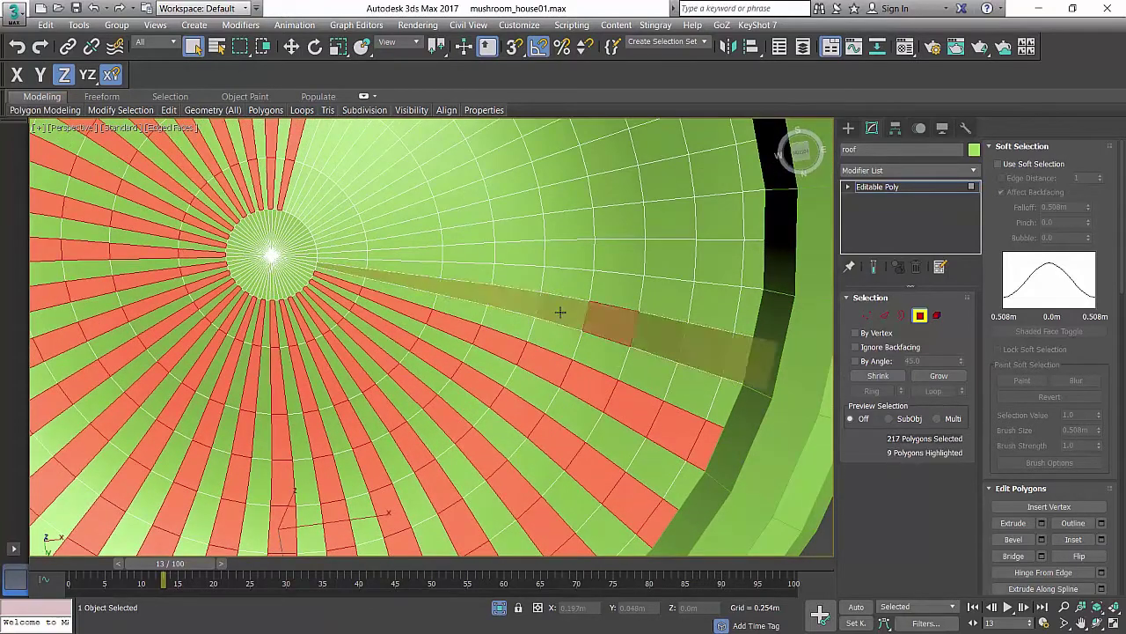
pyautogui.keyDown('shift'); pyautogui.click(561, 313); pyautogui.keyUp('shift')
pyautogui.moveTo(598, 299); pyautogui.dragTo(589, 348, button='middle')
pyautogui.keyDown('ctrl'); pyautogui.click(599, 317); pyautogui.keyUp('ctrl')
pyautogui.keyDown('shift'); pyautogui.click(572, 306); pyautogui.keyUp('shift')
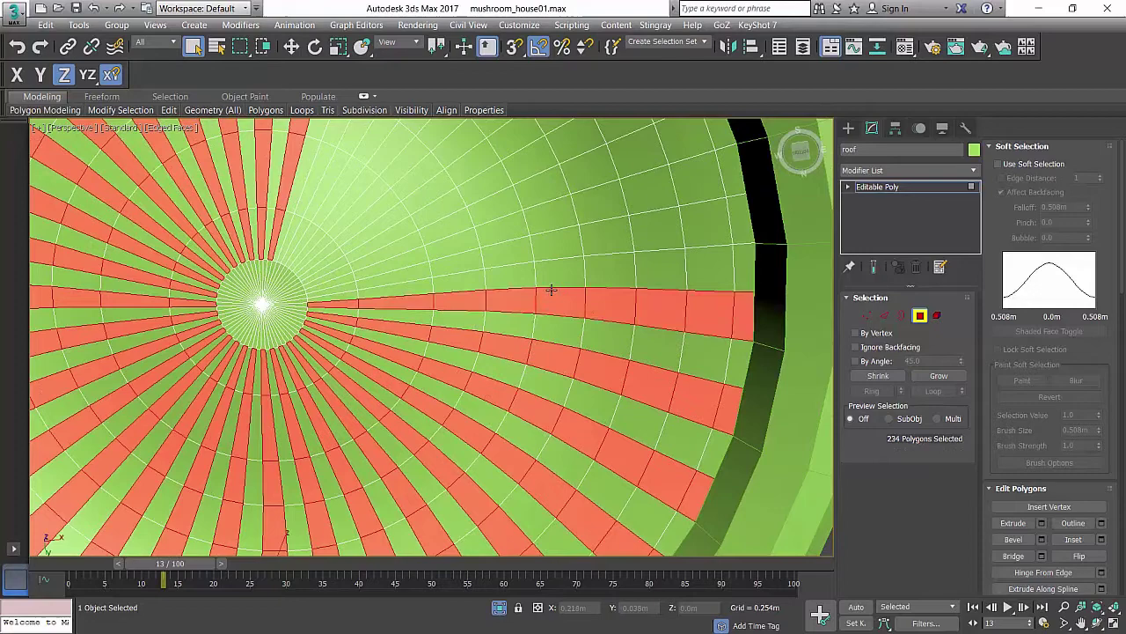
# - Add the first three alternate radial strips within the remaining unselected wedge, continuing counter-clockwise
pyautogui.press('z')
pyautogui.moveTo(597, 302); pyautogui.dragTo(572, 365, button='middle')
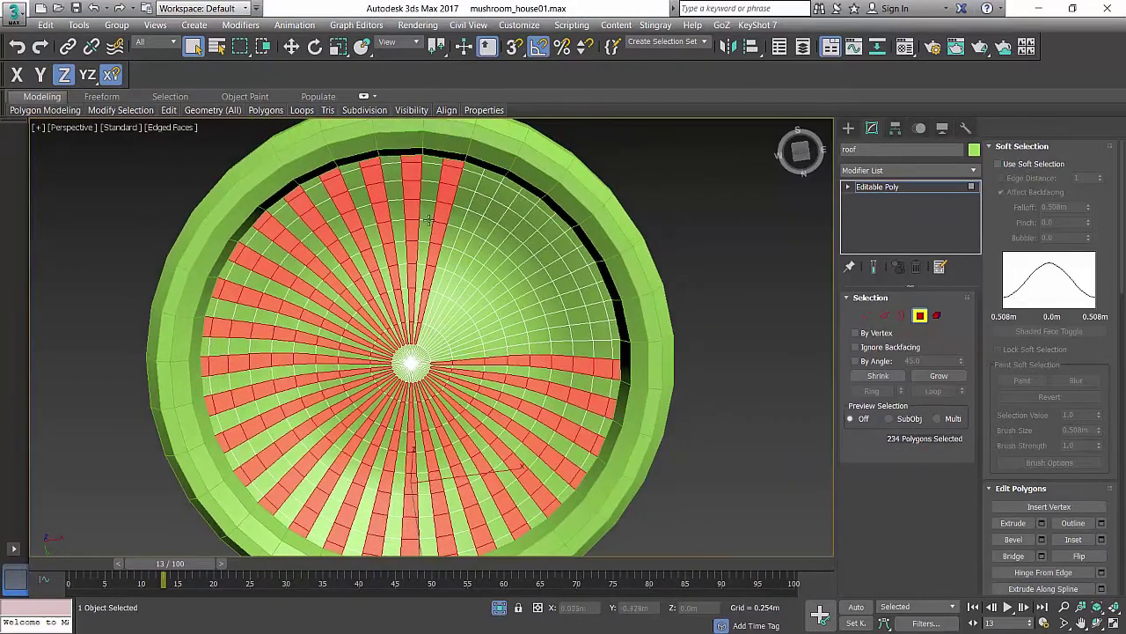
pyautogui.scroll(5, 479, 341)
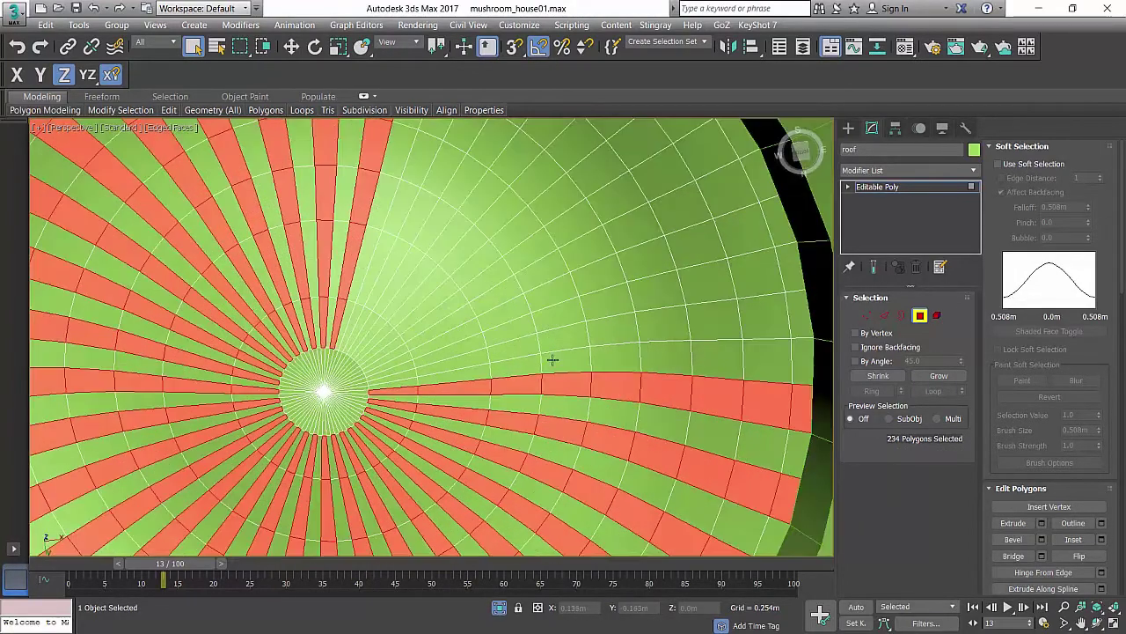
pyautogui.keyDown('ctrl'); pyautogui.click(563, 359); pyautogui.keyUp('ctrl')
pyautogui.keyDown('shift'); pyautogui.click(546, 361); pyautogui.keyUp('shift')
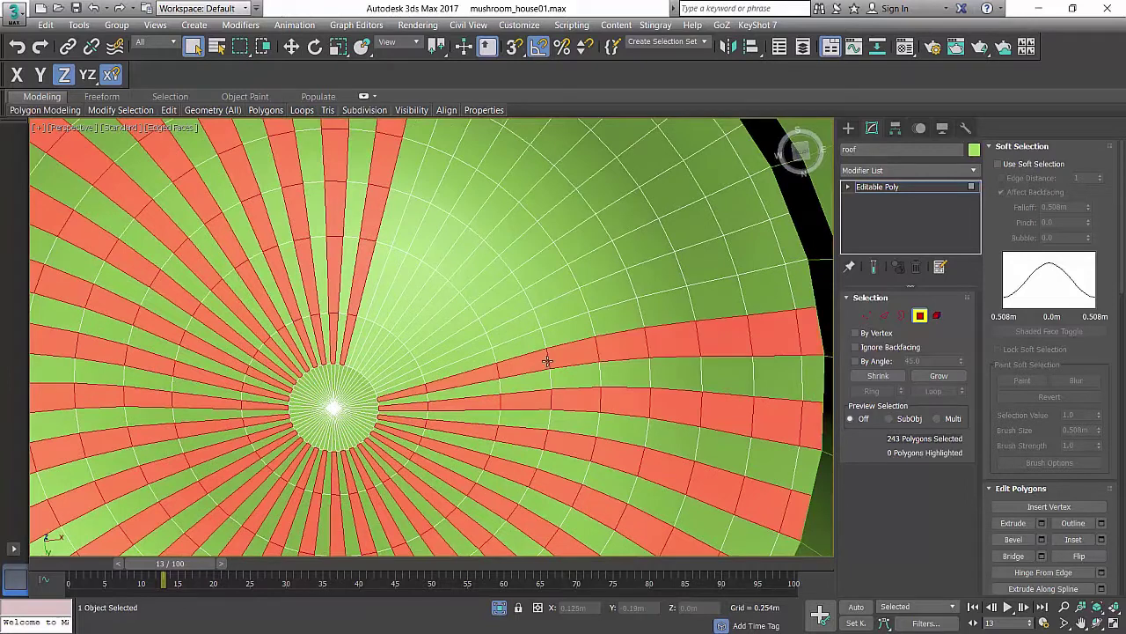
pyautogui.keyDown('ctrl'); pyautogui.click(553, 304); pyautogui.keyUp('ctrl')
pyautogui.keyDown('shift'); pyautogui.click(520, 319); pyautogui.keyUp('shift')
pyautogui.keyDown('ctrl'); pyautogui.click(540, 270); pyautogui.keyUp('ctrl')
pyautogui.keyDown('shift'); pyautogui.click(498, 286); pyautogui.keyUp('shift')
# - Close the alternating ring by selecting the last three radial strips before the starting strip
pyautogui.keyDown('ctrl'); pyautogui.click(502, 228); pyautogui.keyUp('ctrl')
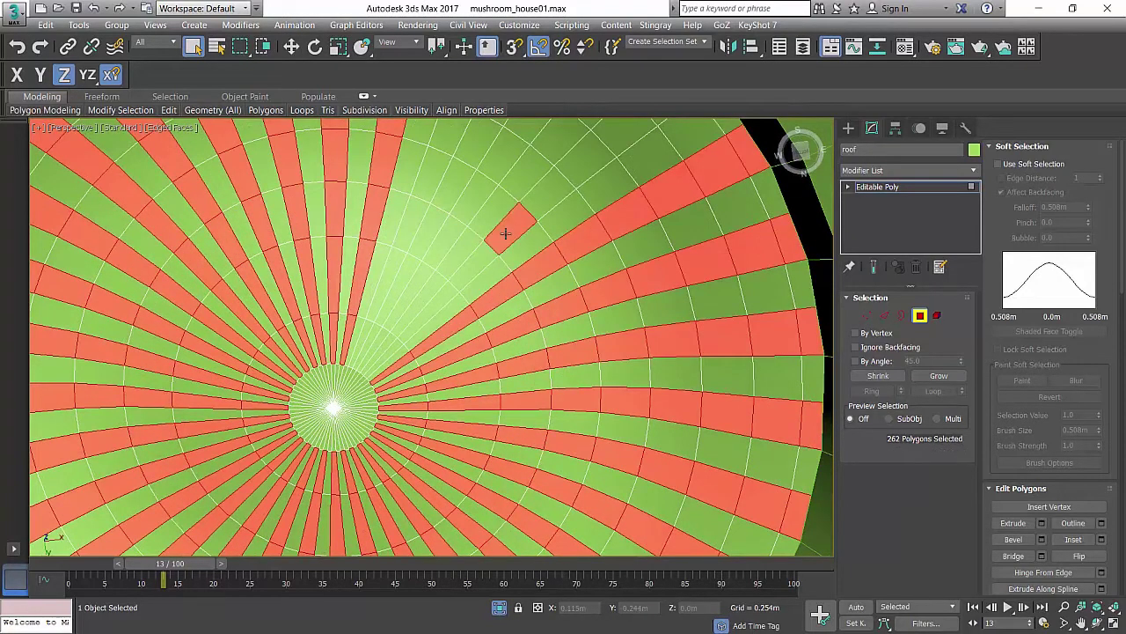
pyautogui.keyDown('shift'); pyautogui.click(468, 246); pyautogui.keyUp('shift')
pyautogui.keyDown('ctrl'); pyautogui.click(463, 198); pyautogui.keyUp('ctrl')
pyautogui.keyDown('shift'); pyautogui.click(438, 240); pyautogui.keyUp('shift')
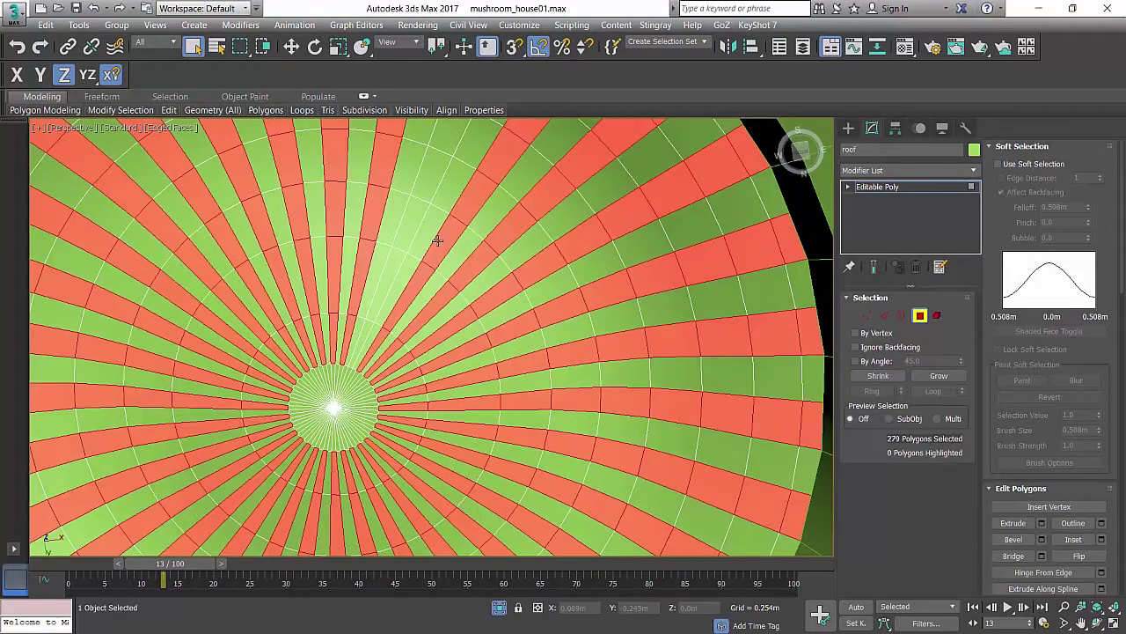
pyautogui.keyDown('ctrl'); pyautogui.click(435, 176); pyautogui.keyUp('ctrl')
pyautogui.keyDown('shift'); pyautogui.click(414, 220); pyautogui.keyUp('shift')
# - Inset all the selected radial strips by 0.002 m
pyautogui.scroll(-4, 437, 246)
pyautogui.scroll(6, 540, 271)
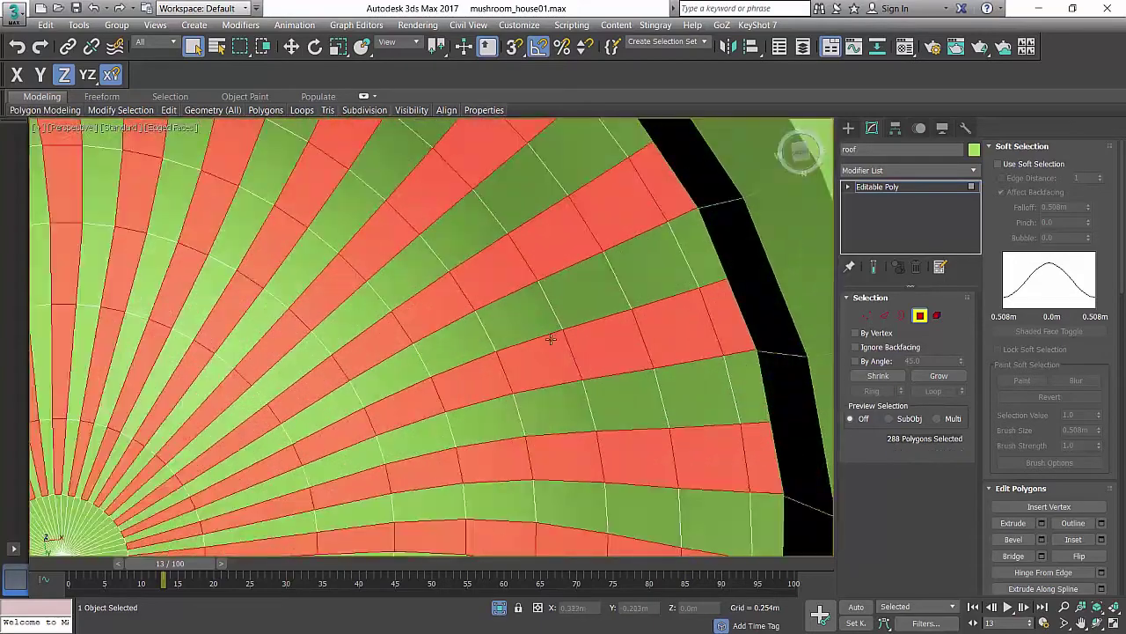
pyautogui.scroll(-3, 1059, 432)
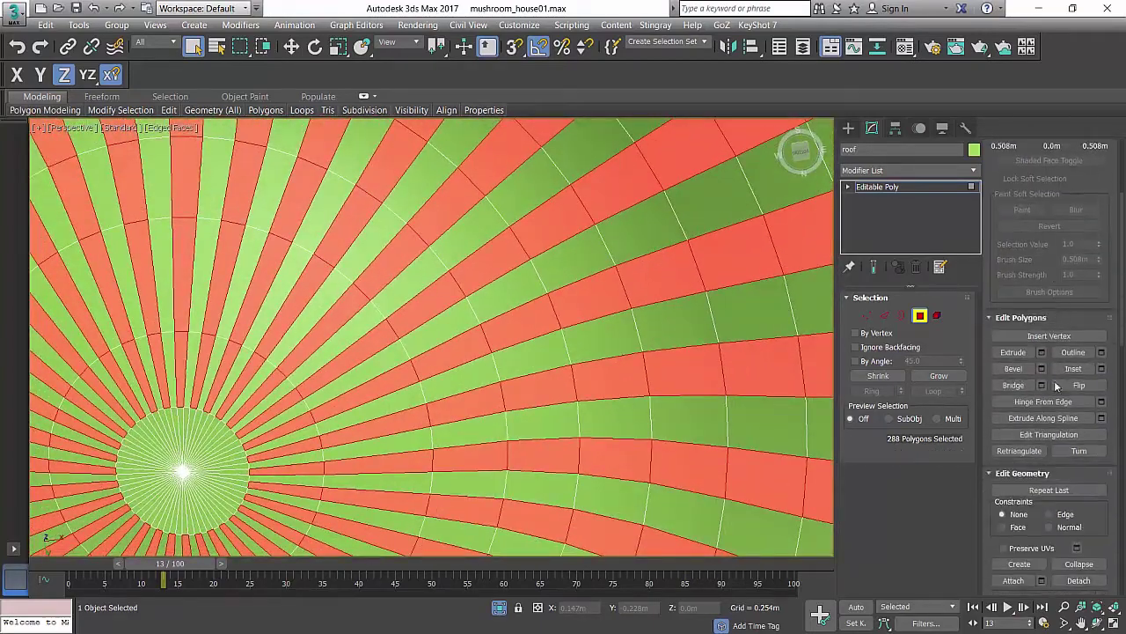
pyautogui.click(1101, 369)
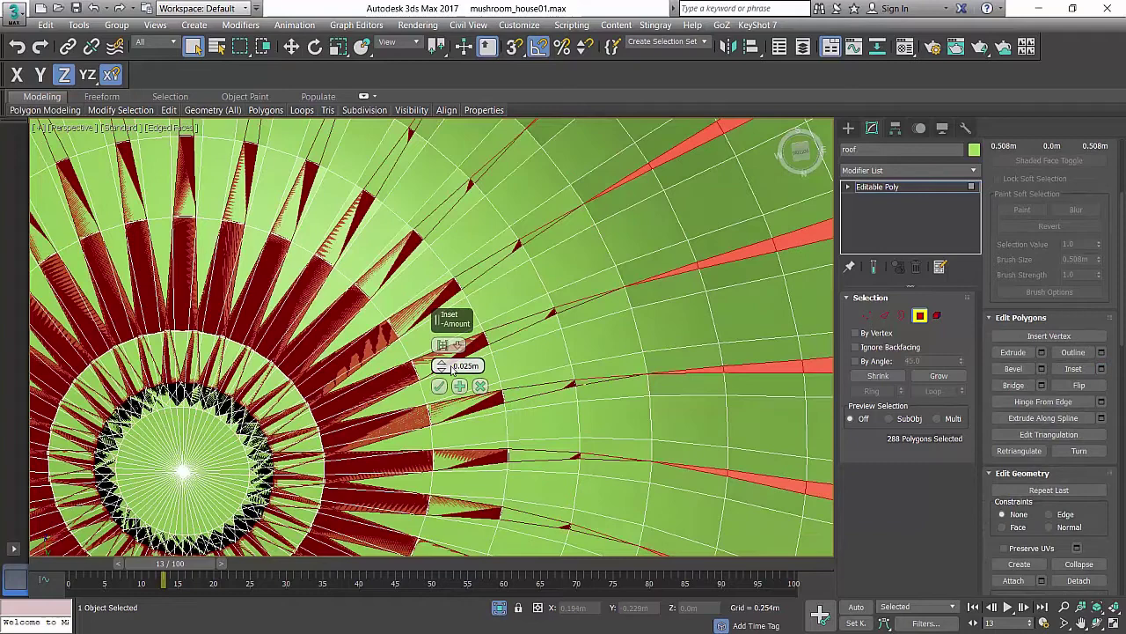
pyautogui.rightClick(443, 366)
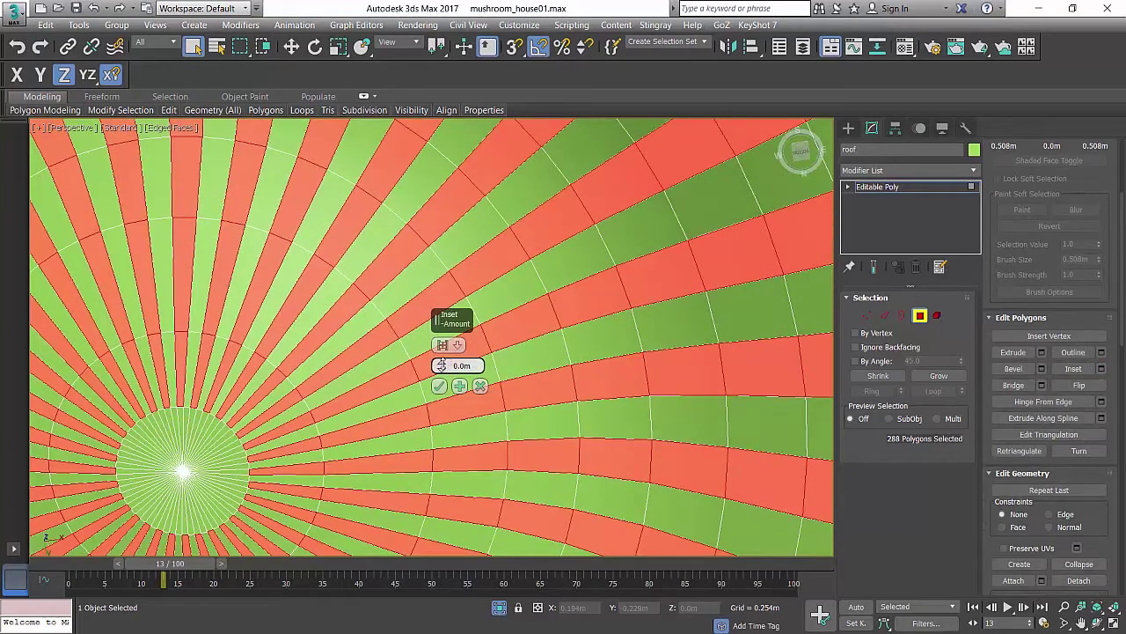
pyautogui.moveTo(442, 367); pyautogui.dragTo(441, 364)
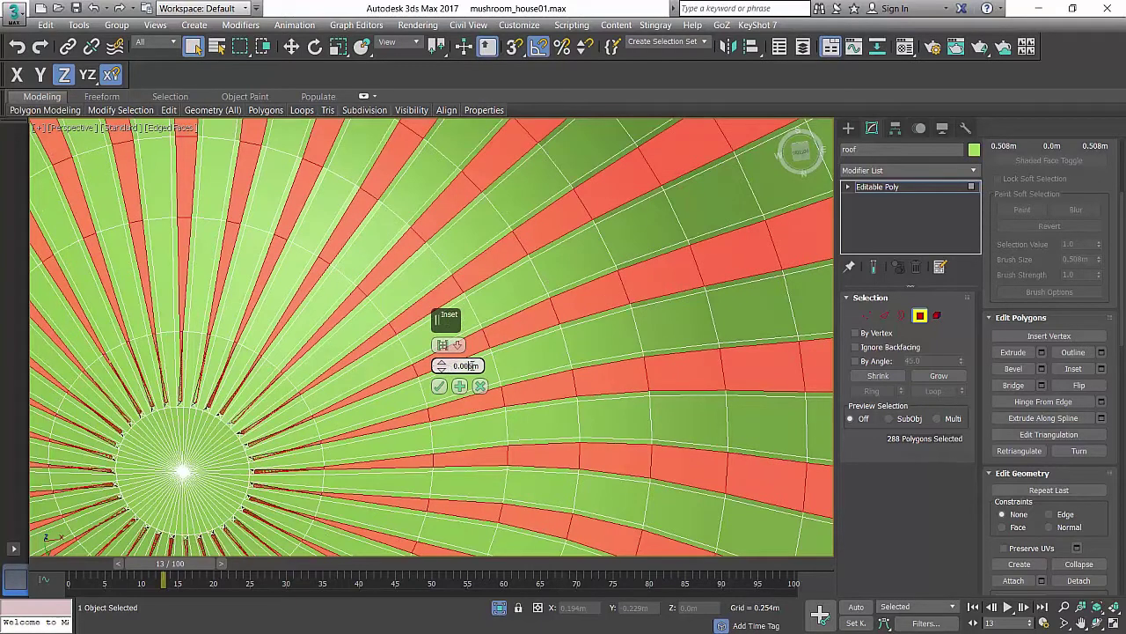
pyautogui.write('2')
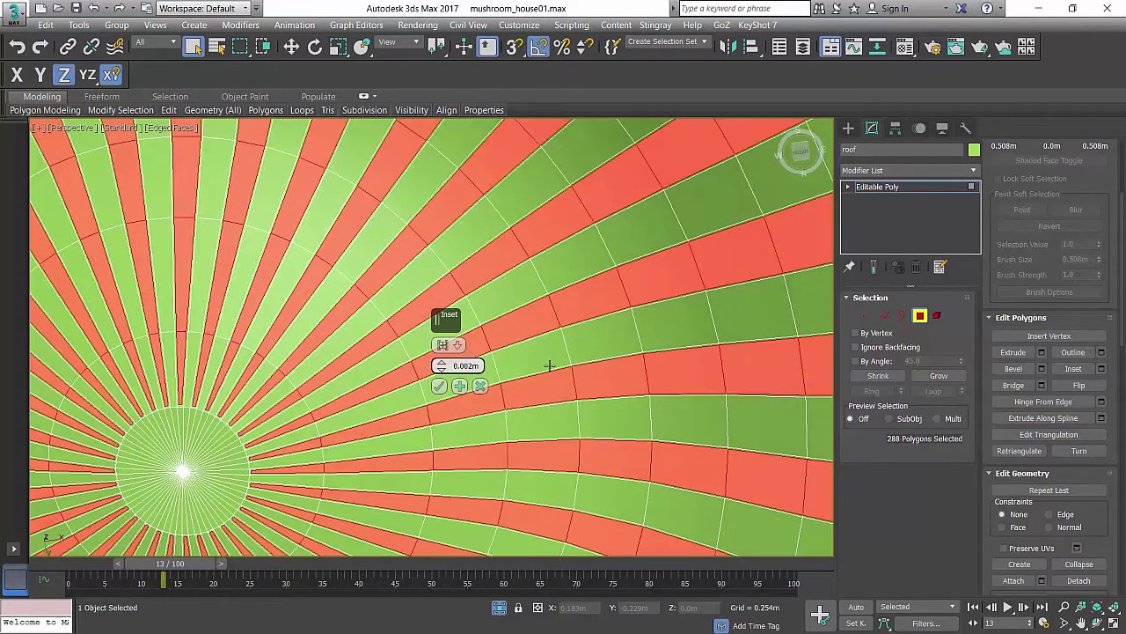
pyautogui.click(438, 386)
pyautogui.scroll(6, 402, 377)
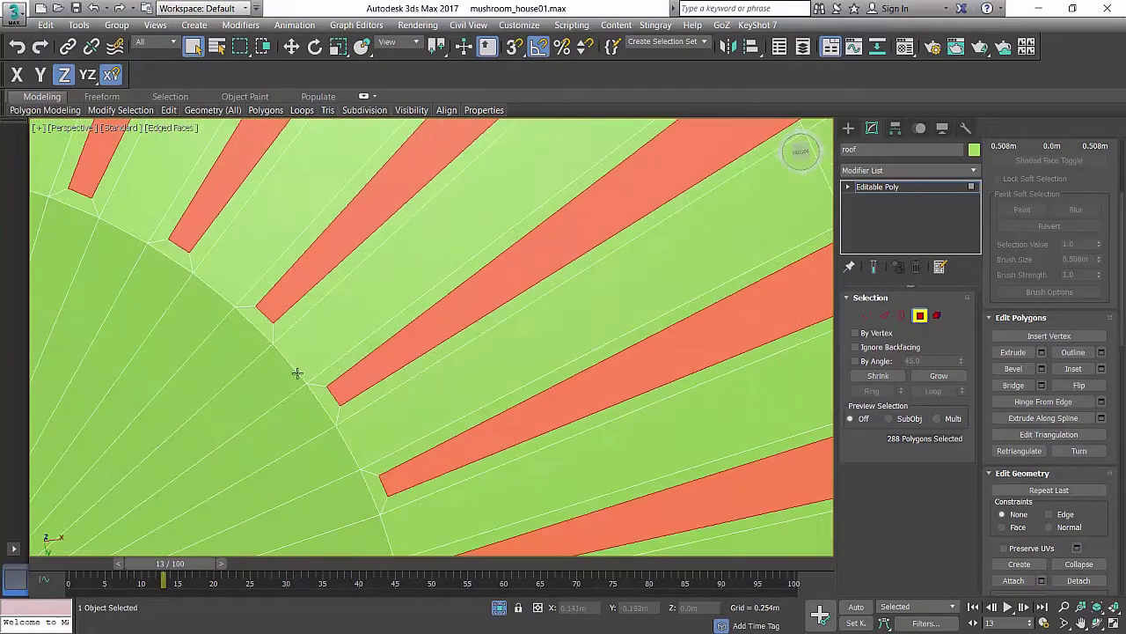
pyautogui.scroll(-6, 297, 373)
pyautogui.scroll(5, 490, 327)
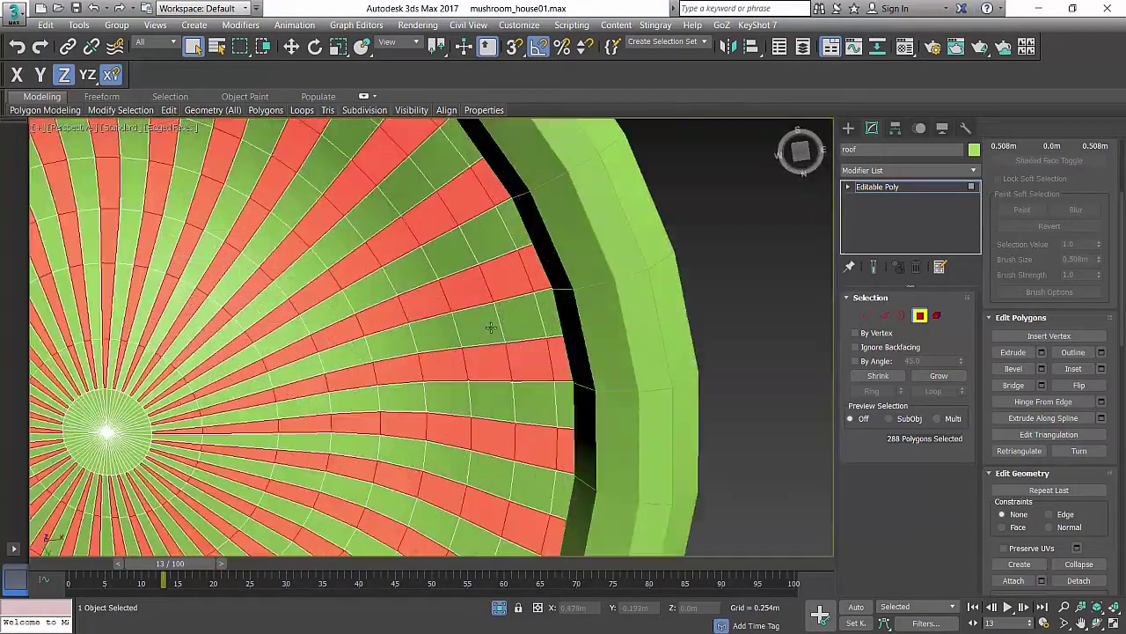
pyautogui.click(1042, 353)
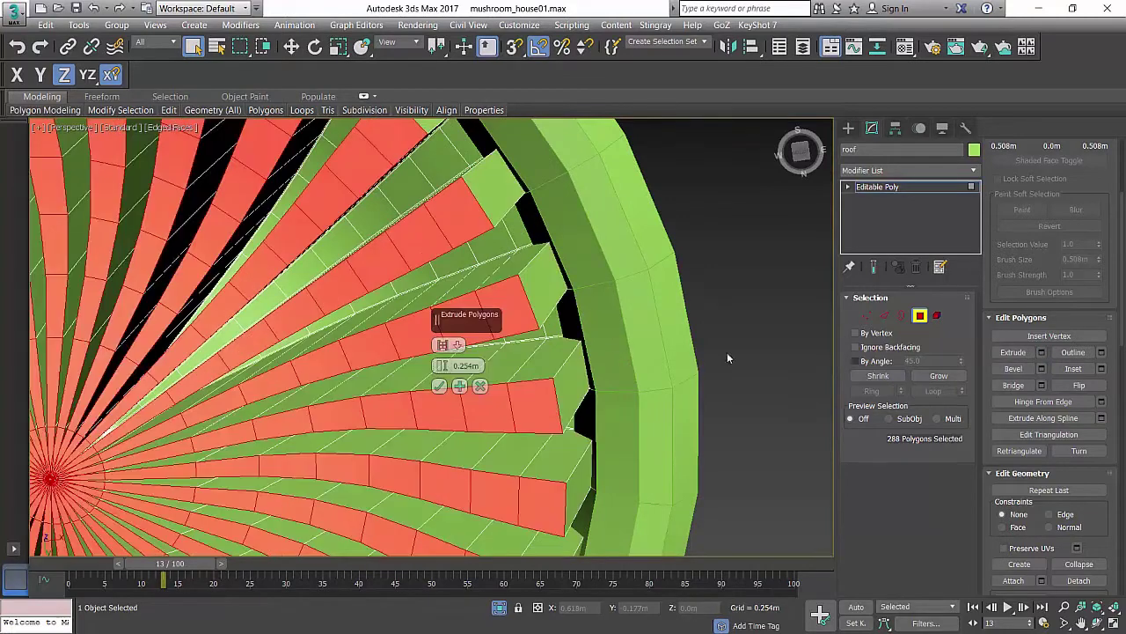
pyautogui.rightClick(442, 365)
pyautogui.click(480, 386)
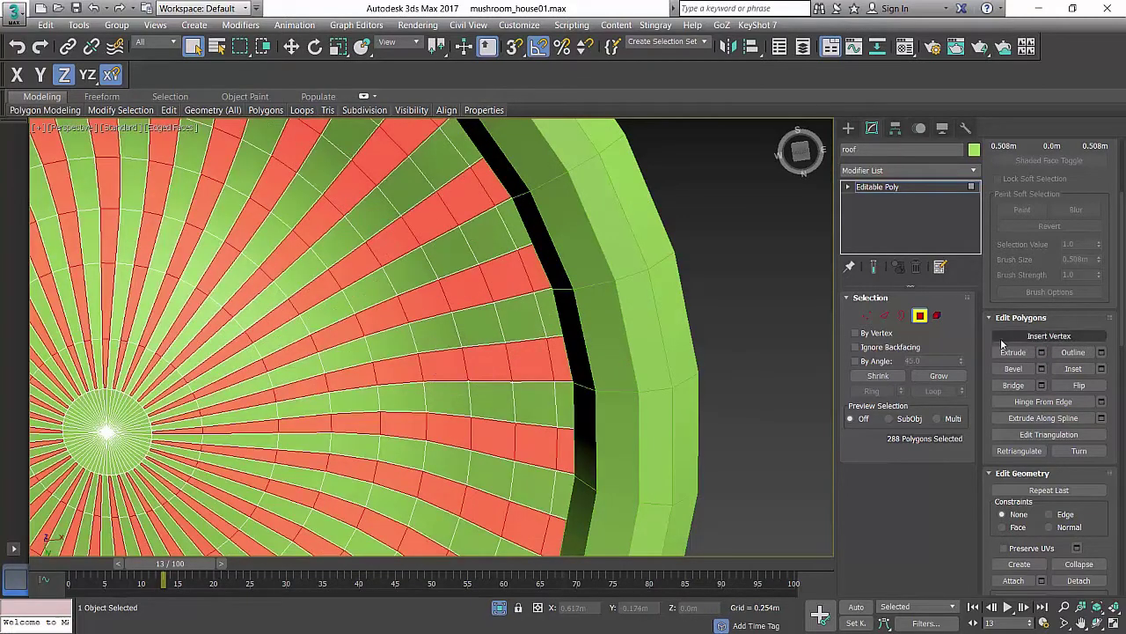
# - Bevel the inset radial strips with a height of 0.006 m and an outline of 0.0 m
pyautogui.click(1041, 368)
pyautogui.rightClick(442, 366)
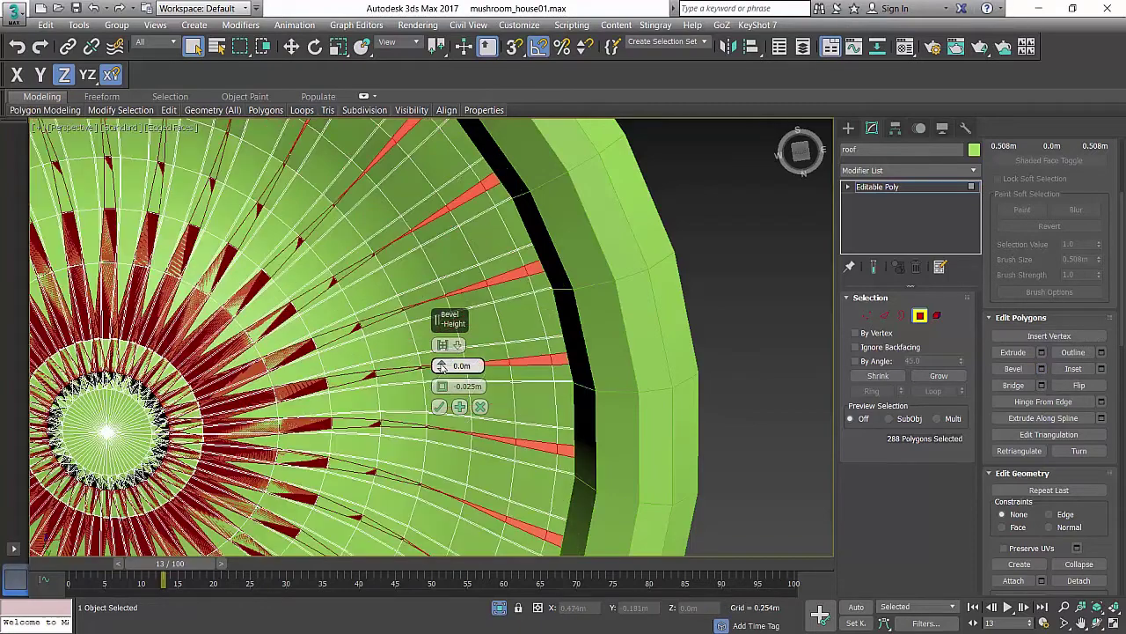
pyautogui.rightClick(443, 386)
pyautogui.moveTo(321, 334); pyautogui.dragTo(339, 322, button='middle')
pyautogui.scroll(5, 338, 322)
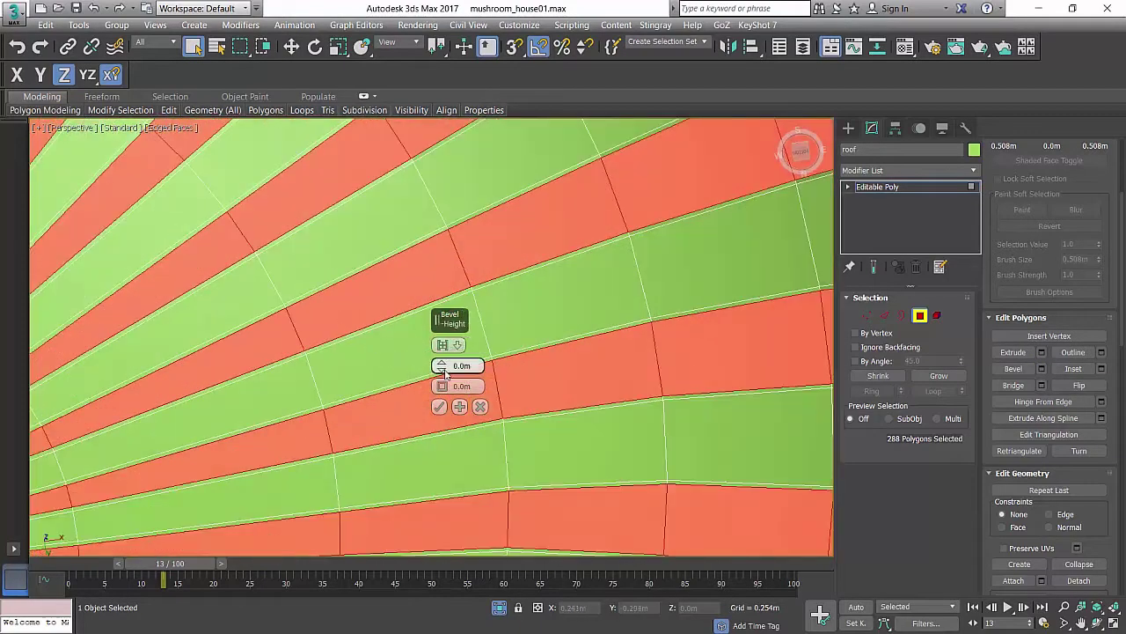
pyautogui.moveTo(442, 365); pyautogui.dragTo(442, 352)
pyautogui.keyDown('alt'); pyautogui.moveTo(312, 403); pyautogui.dragTo(691, 211, button='middle'); pyautogui.keyUp('alt')
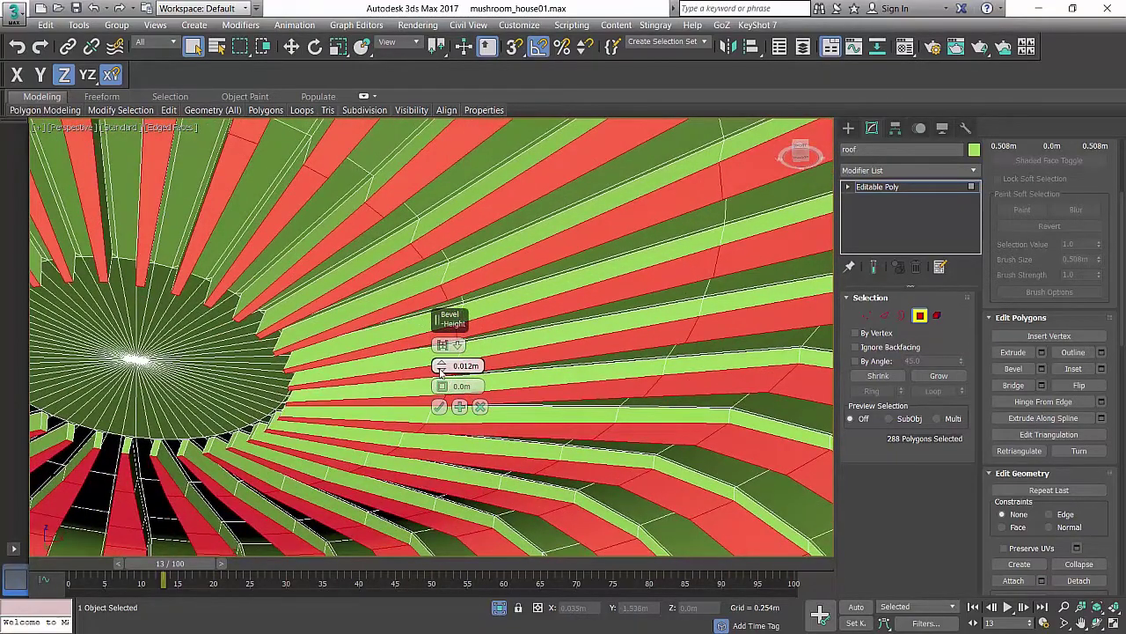
pyautogui.moveTo(441, 370); pyautogui.dragTo(440, 369)
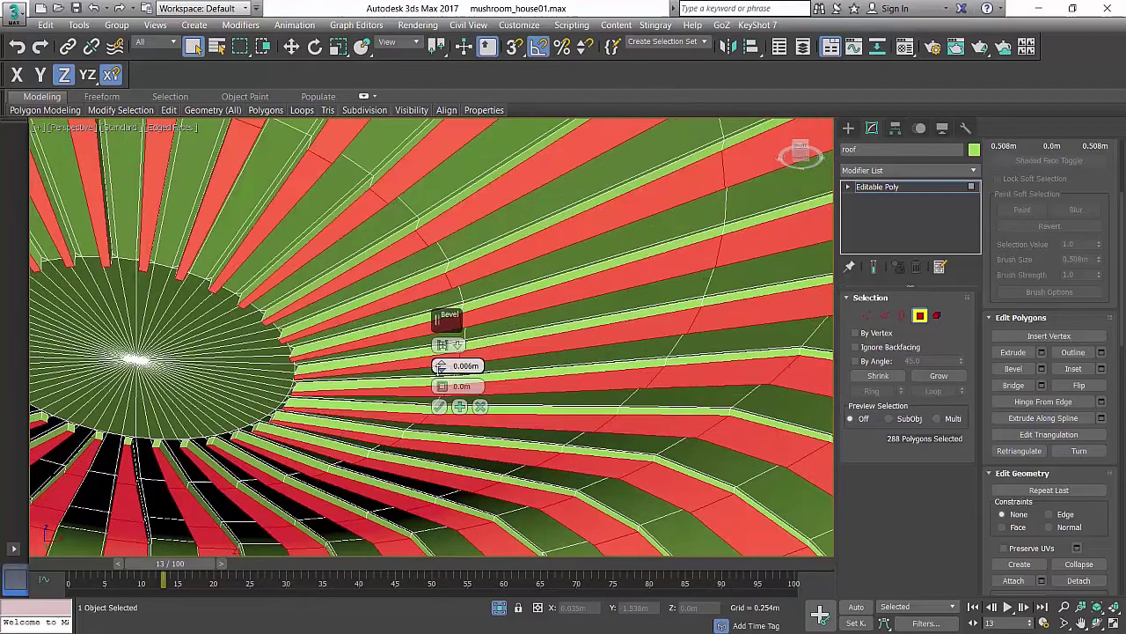
pyautogui.click(440, 408)
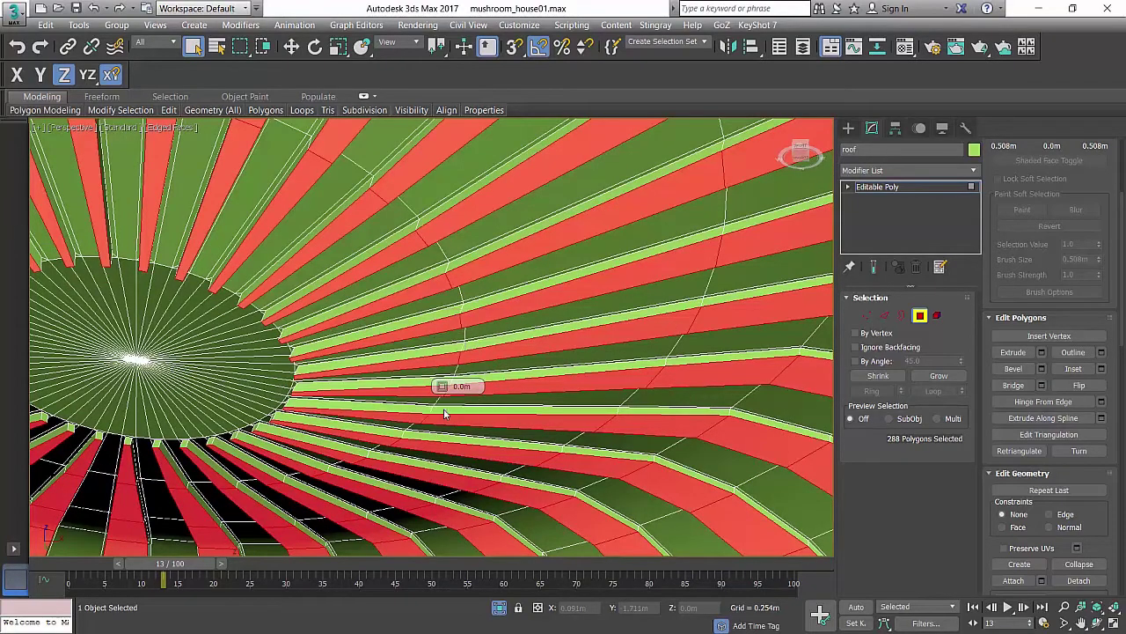
# - Select only the strips between the beveled ones by growing the selection twice, inverting it and deselecting the central disc polygons
pyautogui.scroll(-5, 554, 324)
pyautogui.scroll(8, 554, 324)
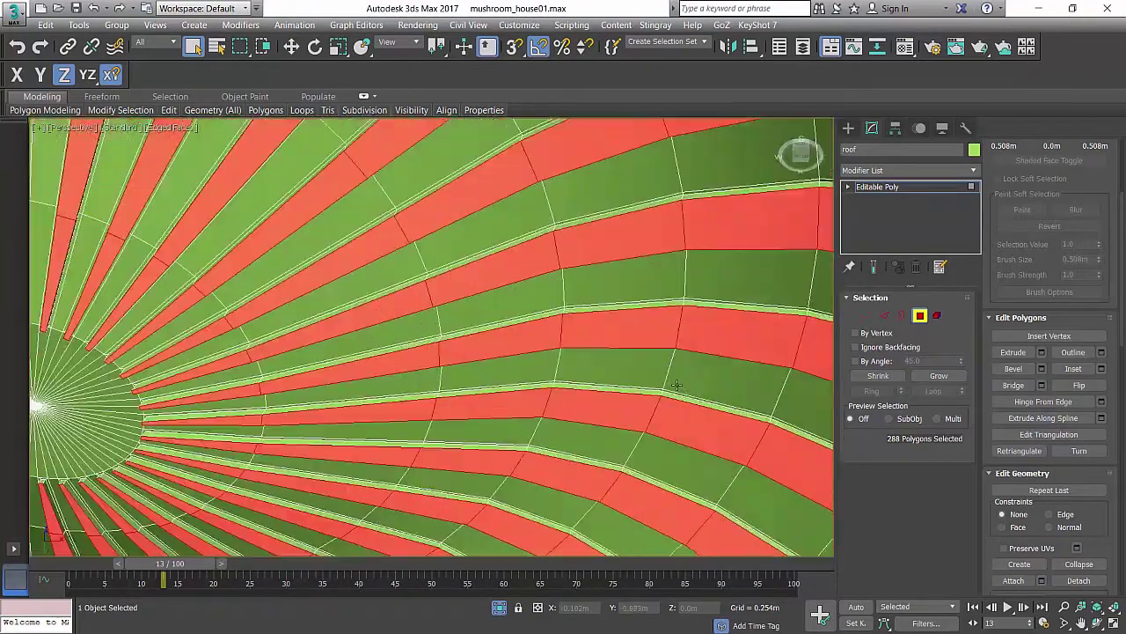
pyautogui.click(947, 383)
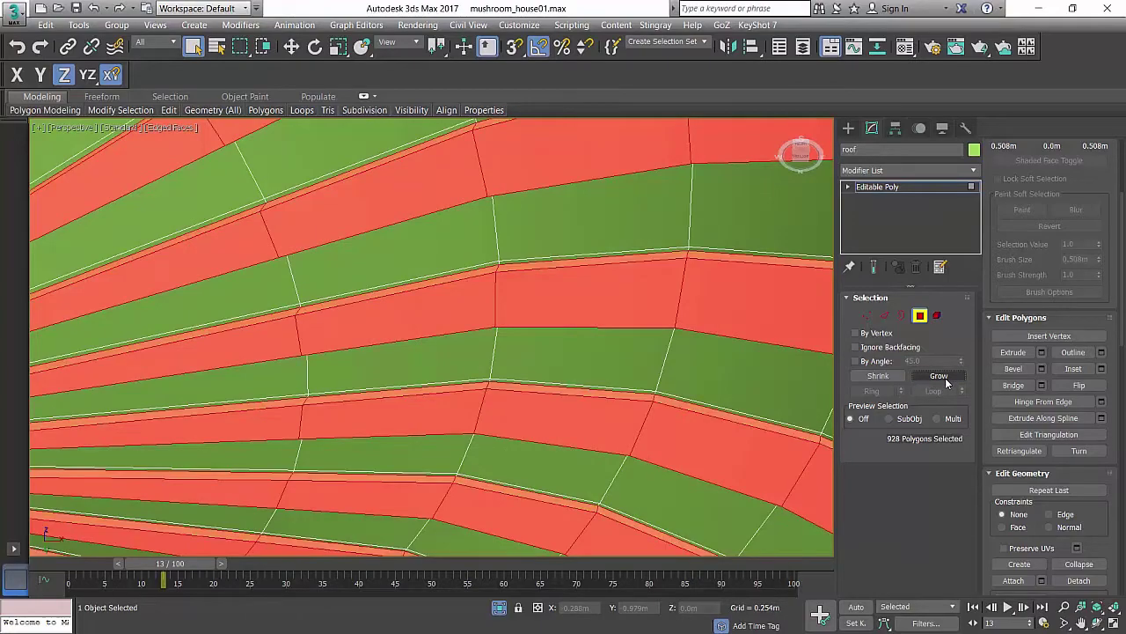
pyautogui.click(938, 376)
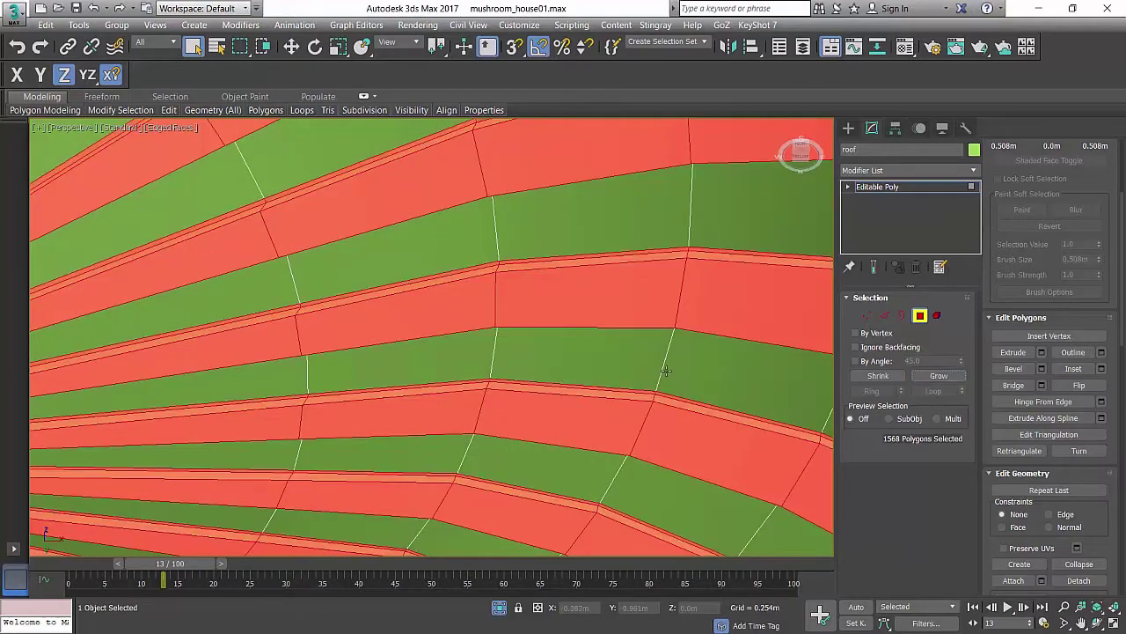
pyautogui.hotkey('ctrl', 'i')
pyautogui.scroll(-4, 312, 358)
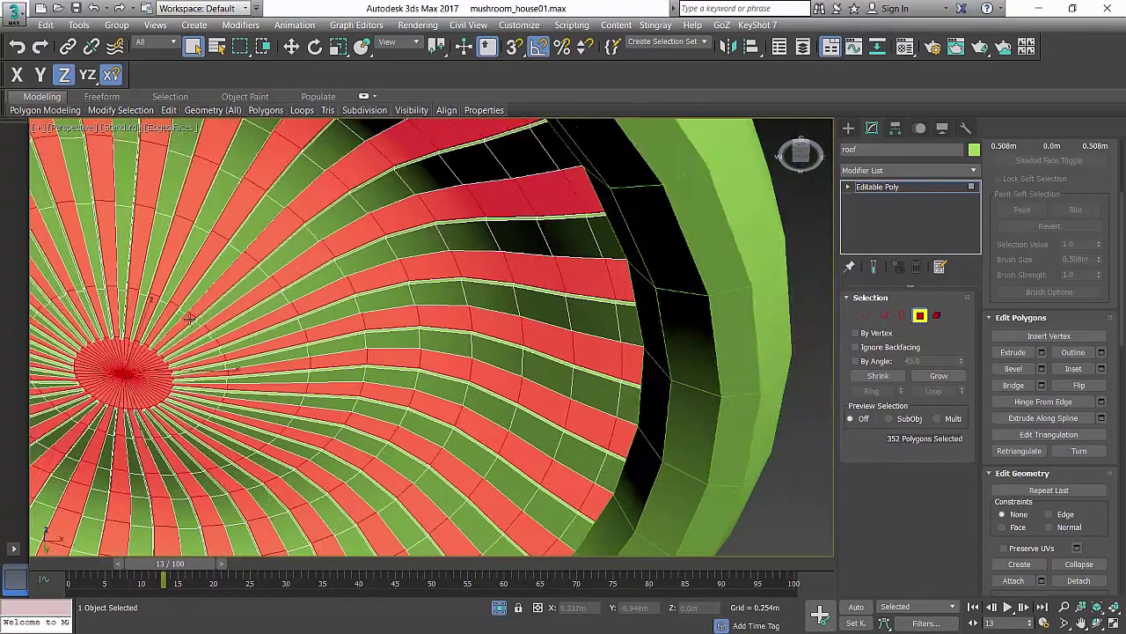
pyautogui.moveTo(312, 358); pyautogui.dragTo(378, 362, button='middle')
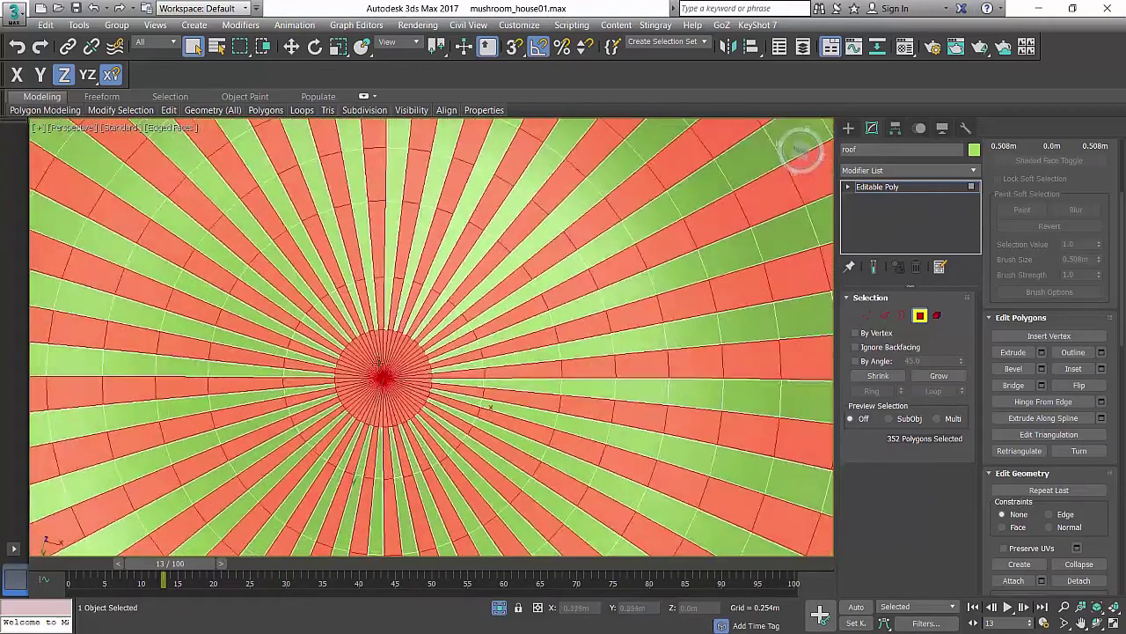
pyautogui.keyDown('alt'); pyautogui.click(400, 401); pyautogui.keyUp('alt')
# - Inset the in-between strips by 0.002 m and bevel them with a height of 0.006 m and an outline of 0.0 m
pyautogui.scroll(-3, 390, 335)
pyautogui.scroll(10, 480, 330)
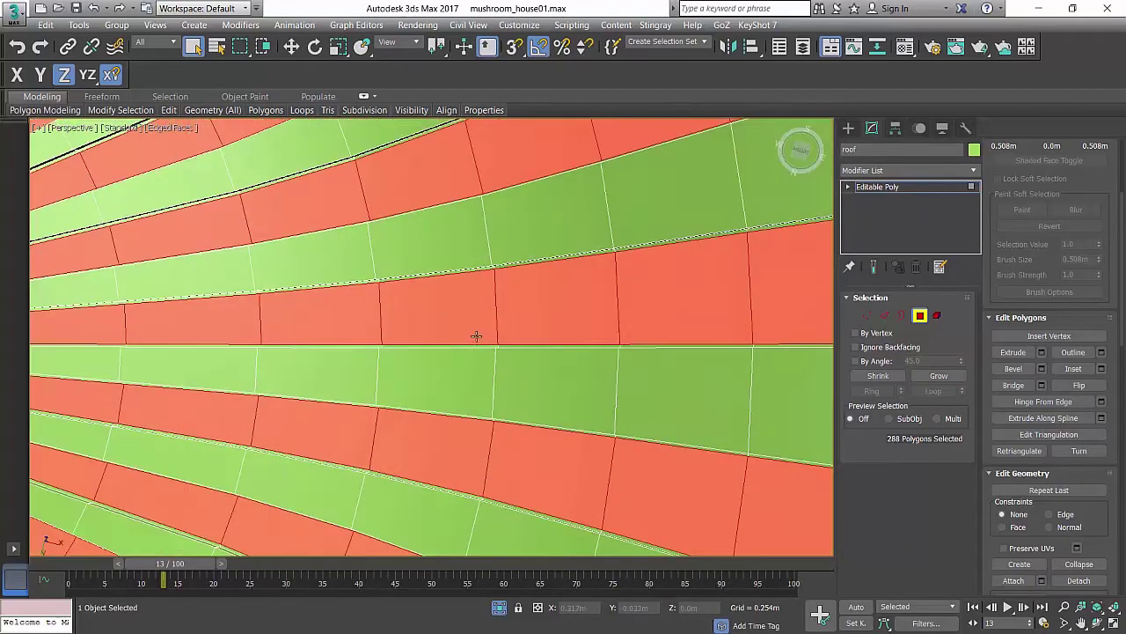
pyautogui.click(1101, 368)
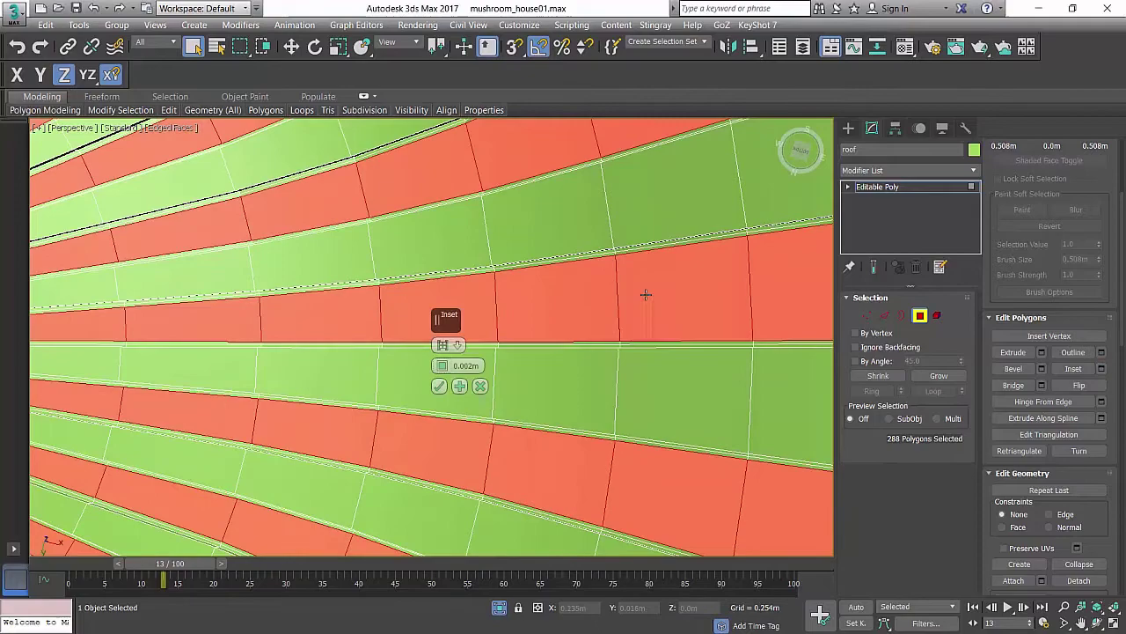
pyautogui.click(437, 387)
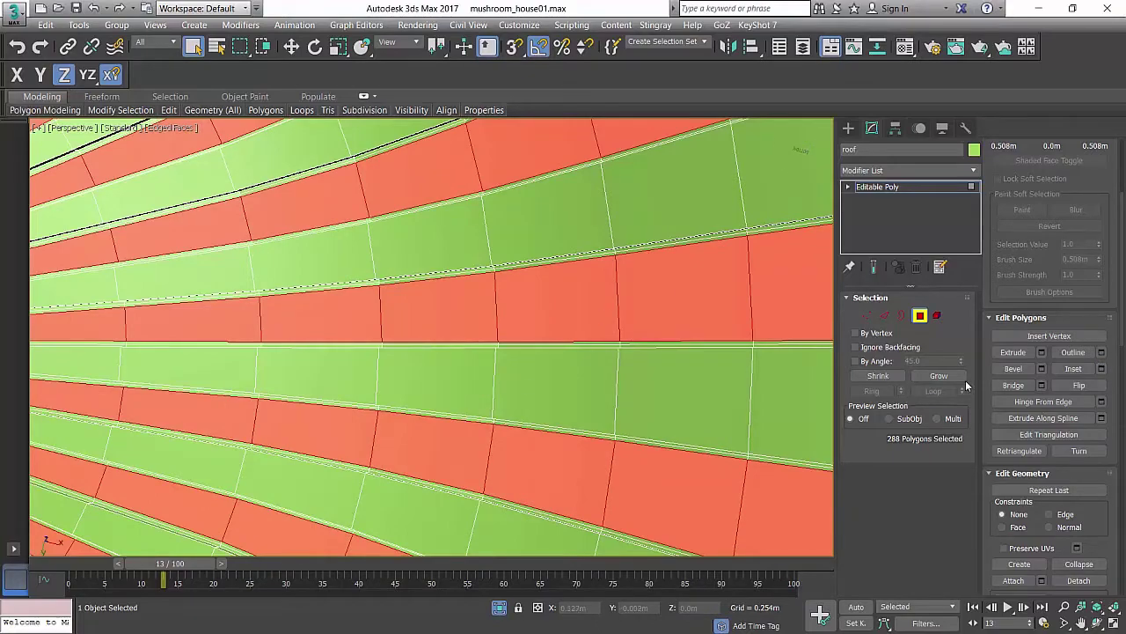
pyautogui.click(1042, 368)
pyautogui.keyDown('alt'); pyautogui.moveTo(632, 307); pyautogui.dragTo(627, 358, button='middle'); pyautogui.keyUp('alt')
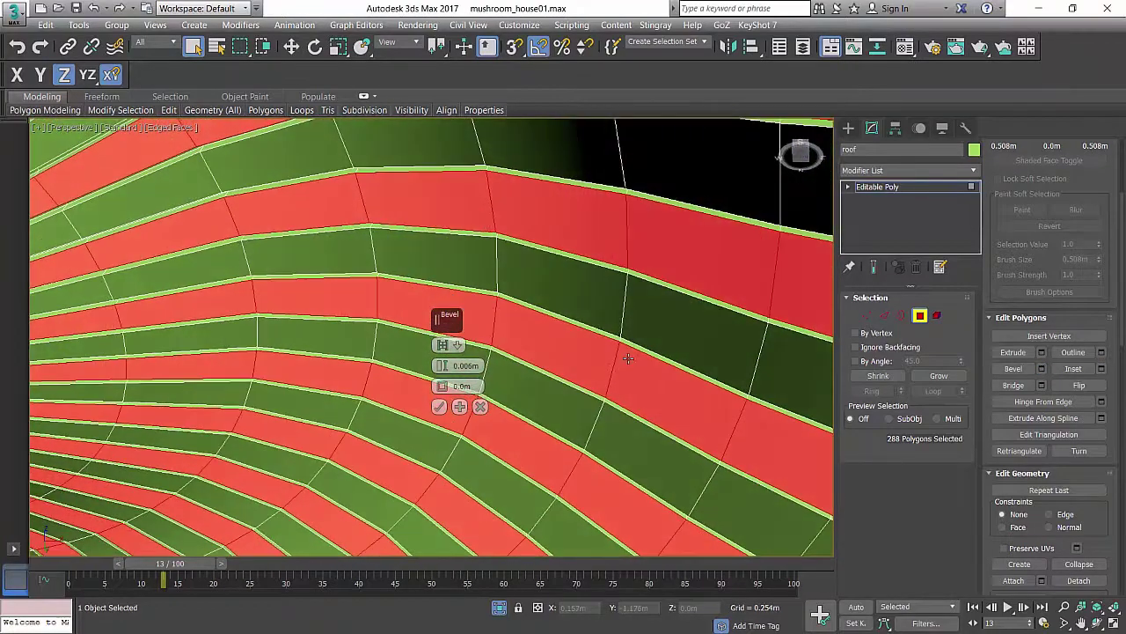
pyautogui.click(438, 406)
# - Leave polygon editing and apply a TurboSmooth modifier to the whole roof
pyautogui.press('z')
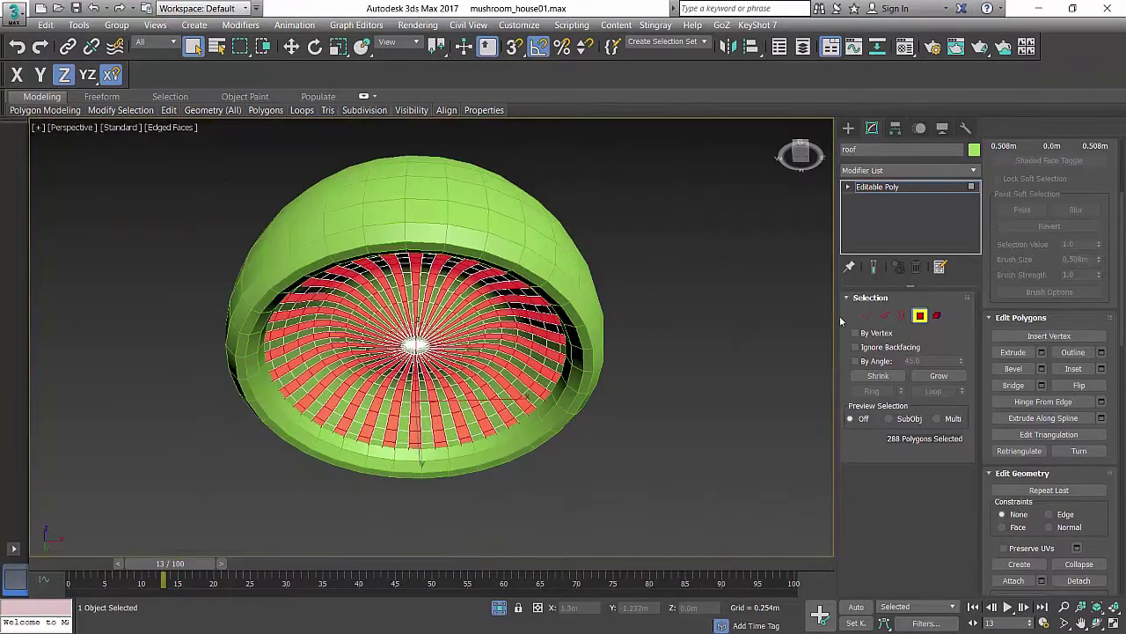
pyautogui.click(919, 317)
pyautogui.click(918, 171)
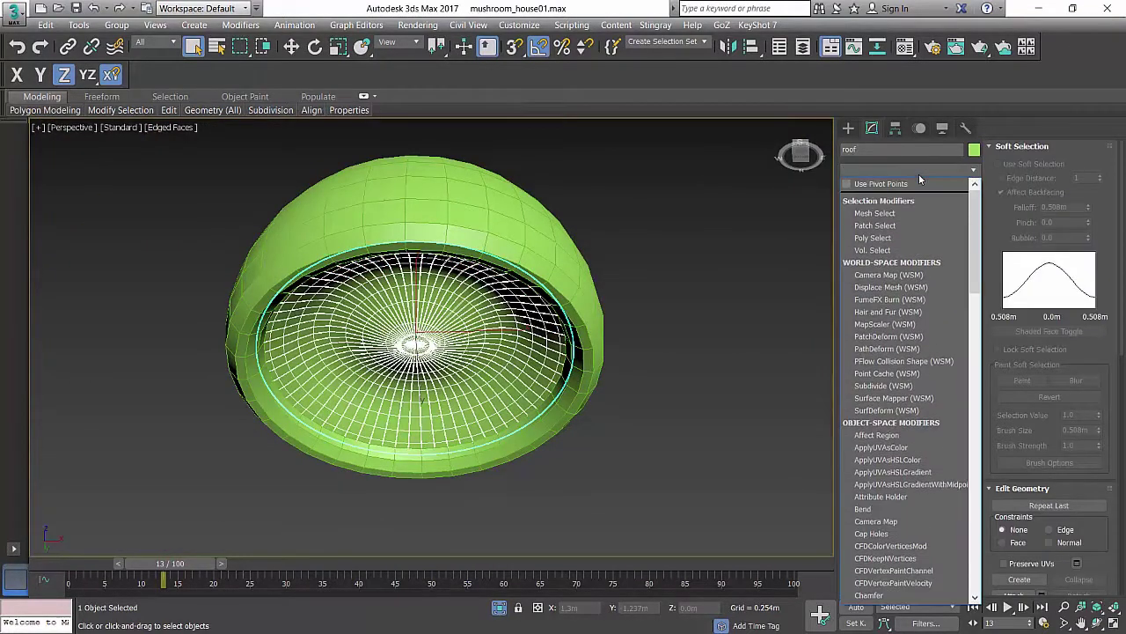
pyautogui.press('t')
pyautogui.press('u')
pyautogui.press('Return')
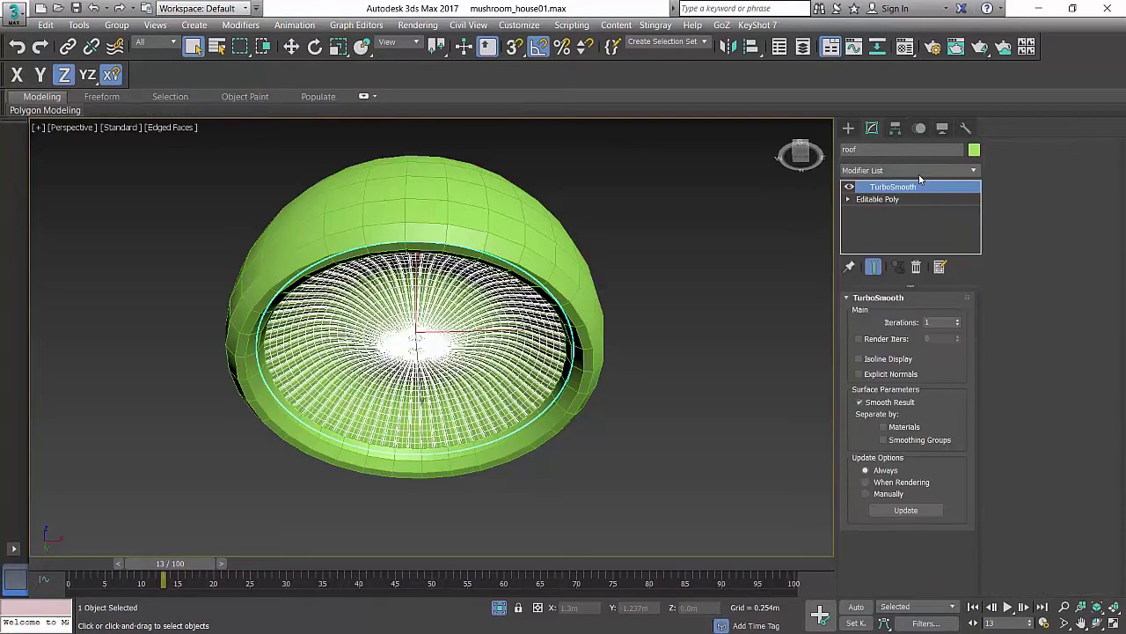
# - Deselect the roof and hide the edge overlay to examine the smoothed gills on its underside
pyautogui.click(745, 227)
pyautogui.press('F4')
pyautogui.moveTo(493, 352)
pyautogui.keyDown('alt'); pyautogui.mouseDown(button='middle')
pyautogui.moveTo(467, 271)
pyautogui.moveTo(356, 322)
pyautogui.moveTo(283, 374)
pyautogui.mouseUp(button='middle'); pyautogui.keyUp('alt')
pyautogui.scroll(5, 426, 301)
pyautogui.scroll(-7, 423, 309)
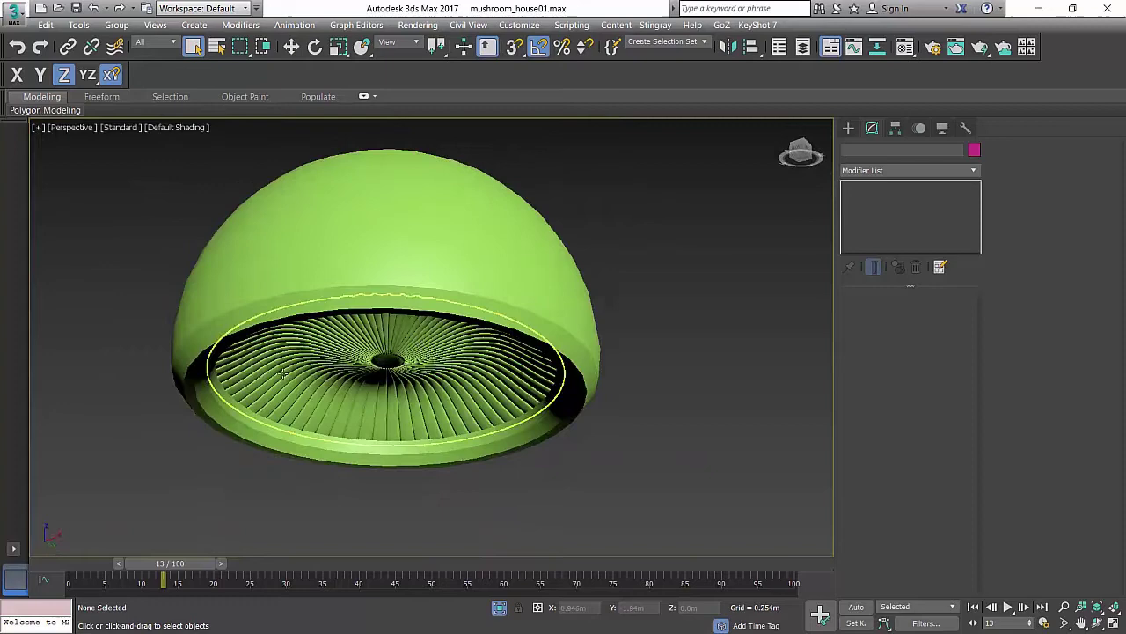
pyautogui.scroll(2, 430, 259)
# - Edit the upper horizontal edge loop of the outer dome and enable soft selection with a falloff of 0.682 m
pyautogui.click(463, 255)
pyautogui.scroll(-5, 498, 256)
pyautogui.moveTo(500, 256)
pyautogui.keyDown('alt'); pyautogui.mouseDown(button='middle')
pyautogui.moveTo(485, 299)
pyautogui.moveTo(520, 238)
pyautogui.moveTo(519, 321)
pyautogui.moveTo(523, 245)
pyautogui.mouseUp(button='middle'); pyautogui.keyUp('alt')
pyautogui.press('F4')
pyautogui.click(883, 316)
pyautogui.scroll(2, 524, 245)
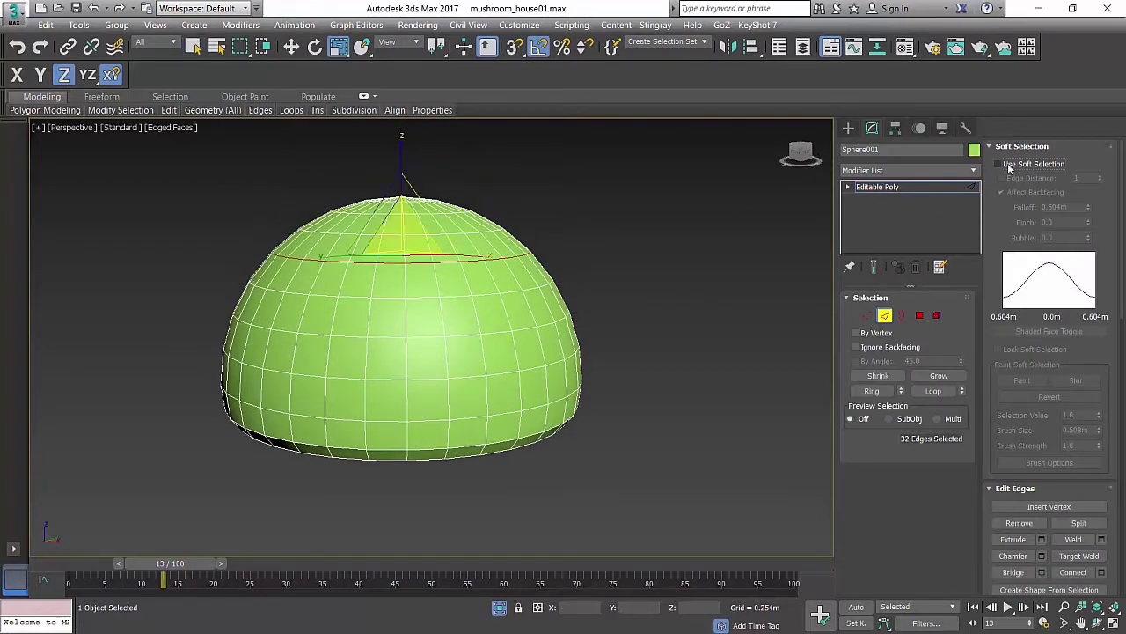
pyautogui.click(1009, 167)
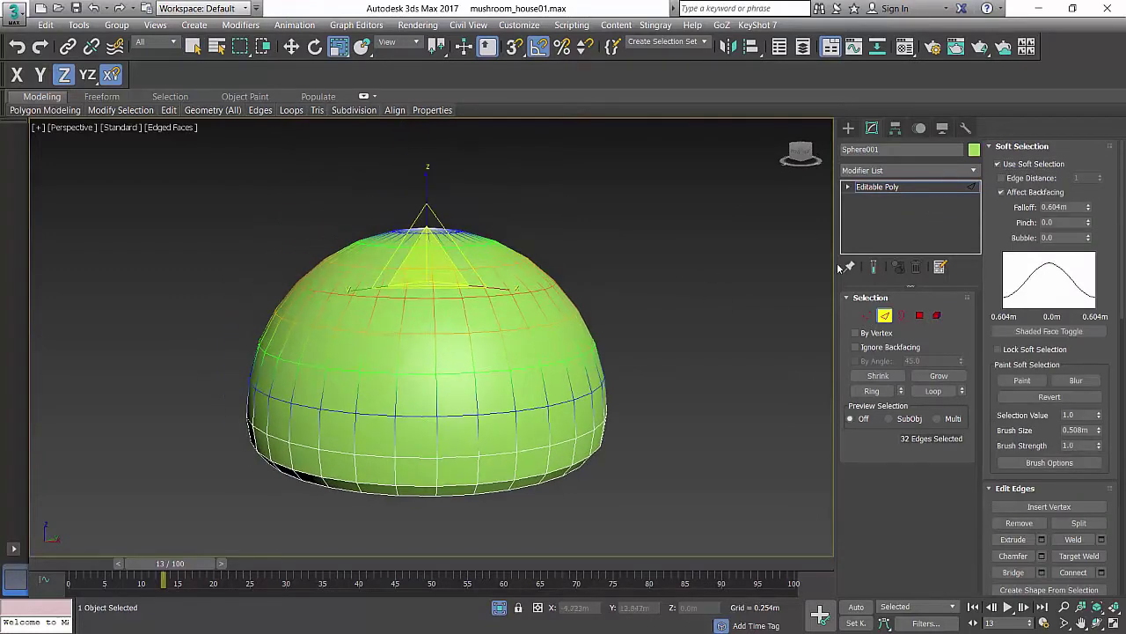
pyautogui.moveTo(1089, 210); pyautogui.dragTo(1088, 199)
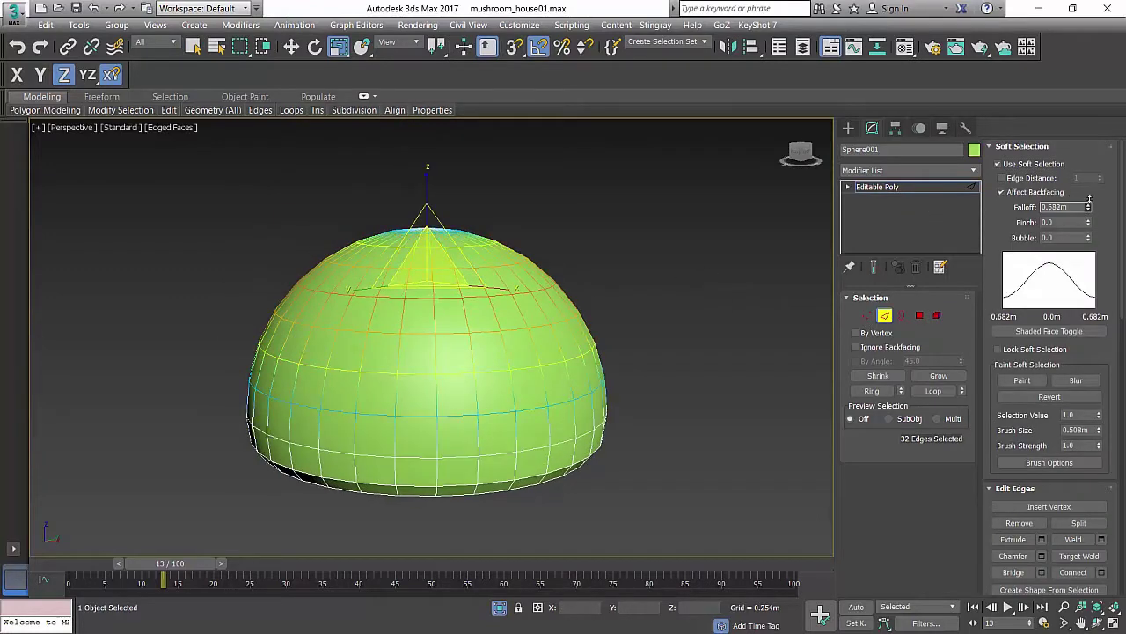
# - Scale the soft-selected edge loop down uniformly to about 79% to taper the dome's upper part, and leave edge editing
pyautogui.moveTo(552, 265); pyautogui.dragTo(572, 294, button='middle')
pyautogui.moveTo(447, 304); pyautogui.dragTo(437, 322)
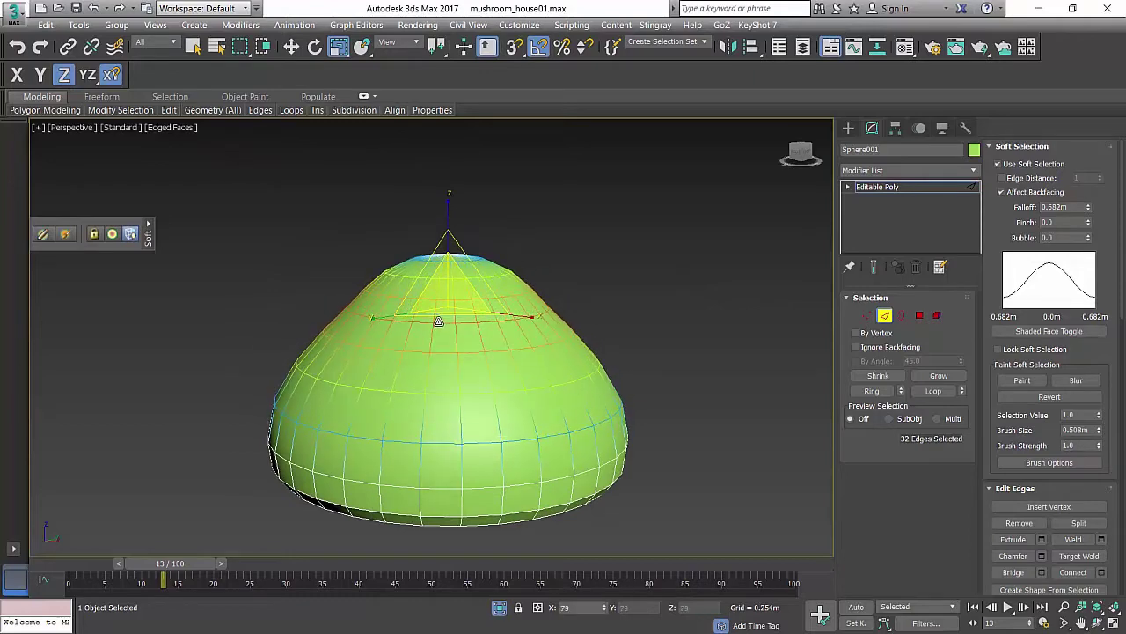
pyautogui.moveTo(669, 352); pyautogui.dragTo(572, 283, button='middle')
pyautogui.click(885, 316)
pyautogui.scroll(-5, 681, 320)
pyautogui.keyDown('alt'); pyautogui.moveTo(681, 320); pyautogui.dragTo(654, 271, button='middle'); pyautogui.keyUp('alt')
pyautogui.scroll(1, 654, 272)
pyautogui.scroll(4, 529, 350)
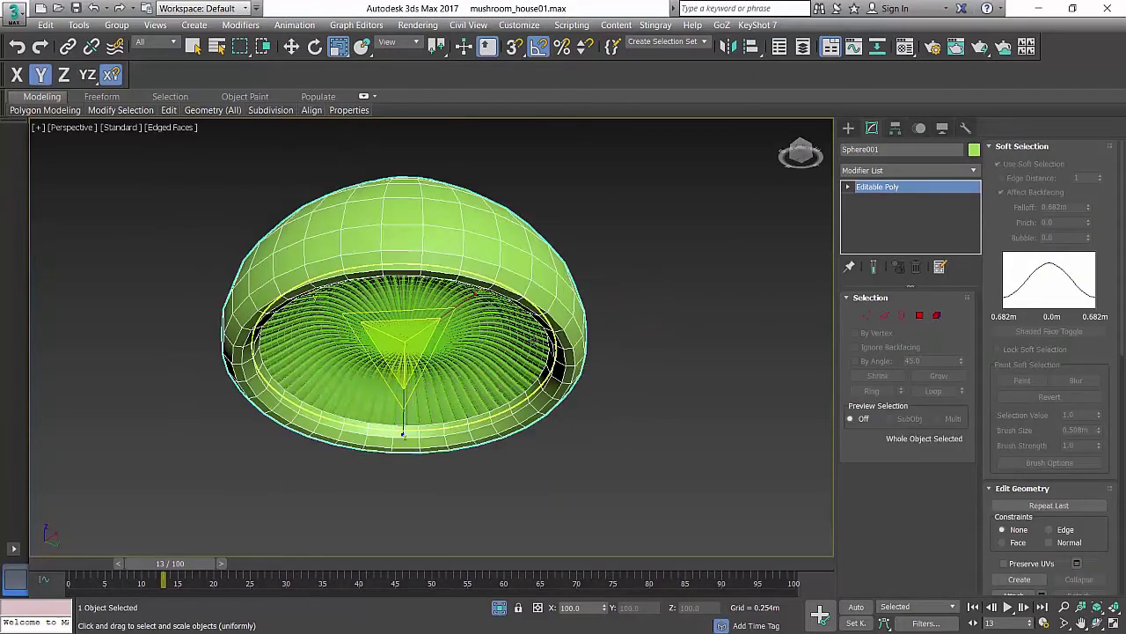